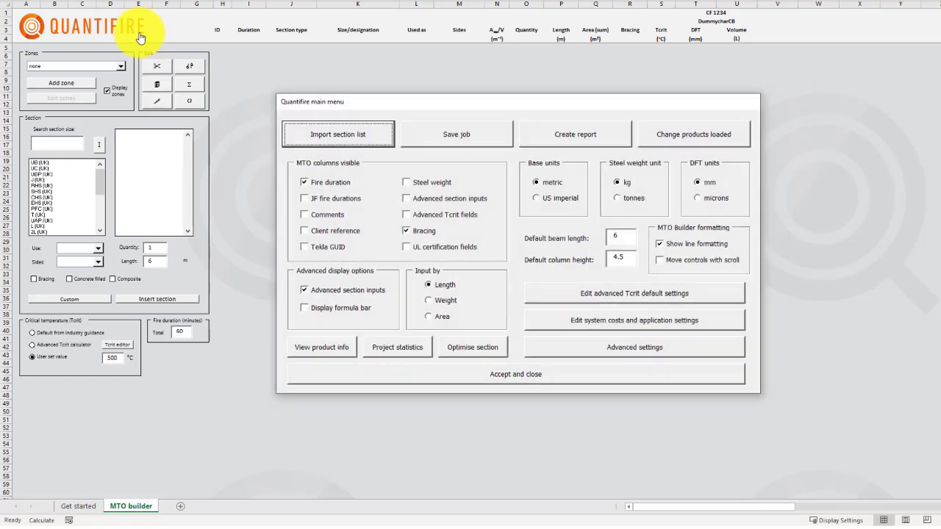
Import the section list from the file "Import example - Cellulosic - Import Video rev 01.xlsx" onto the import canvas.
click(375, 135)
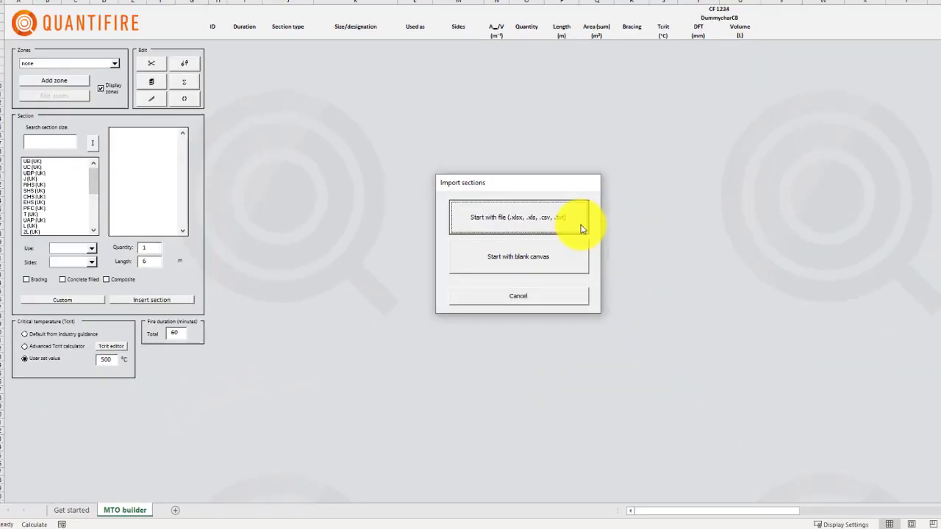
click(580, 229)
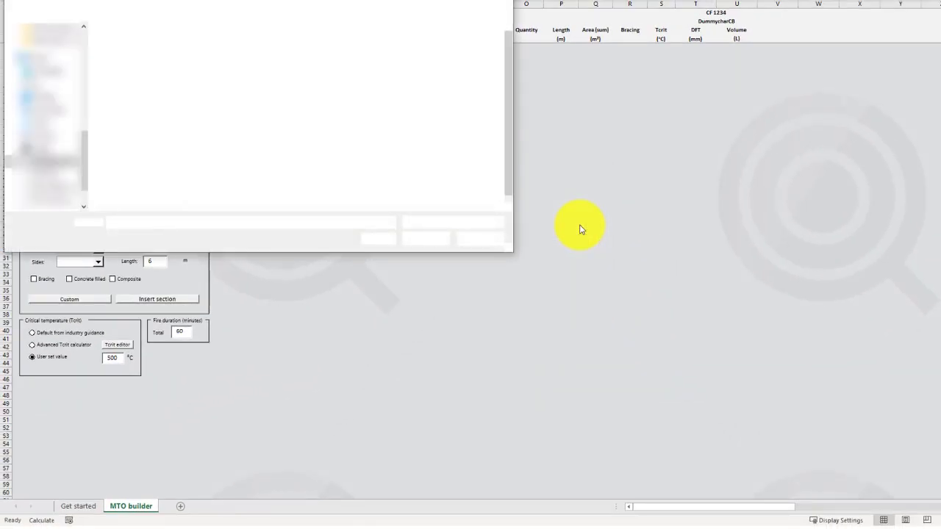
click(236, 135)
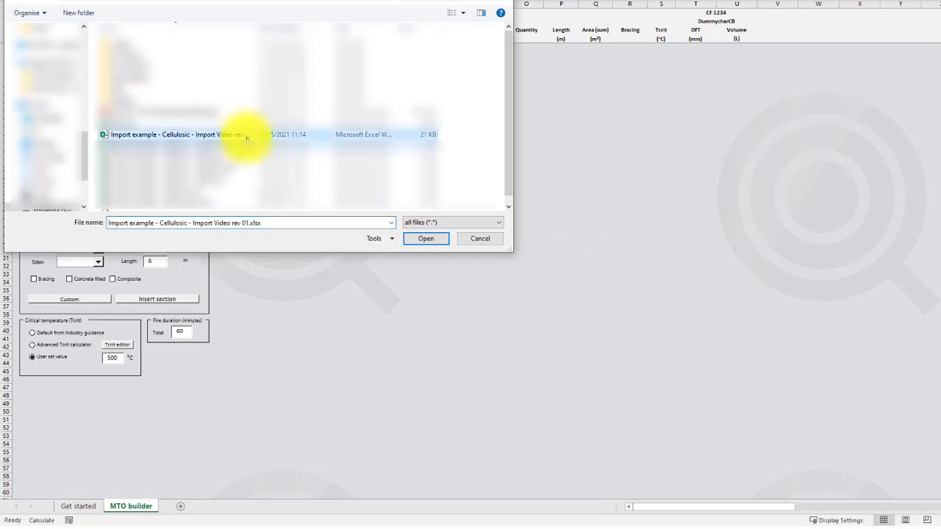
click(442, 241)
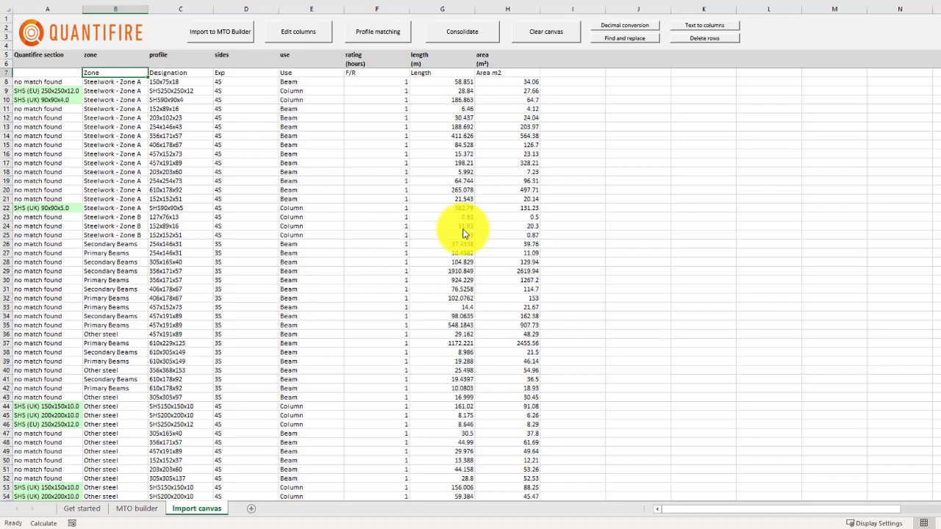
Add a comment column in column I and use the original profile designation as the client reference, updating the canvas.
click(320, 40)
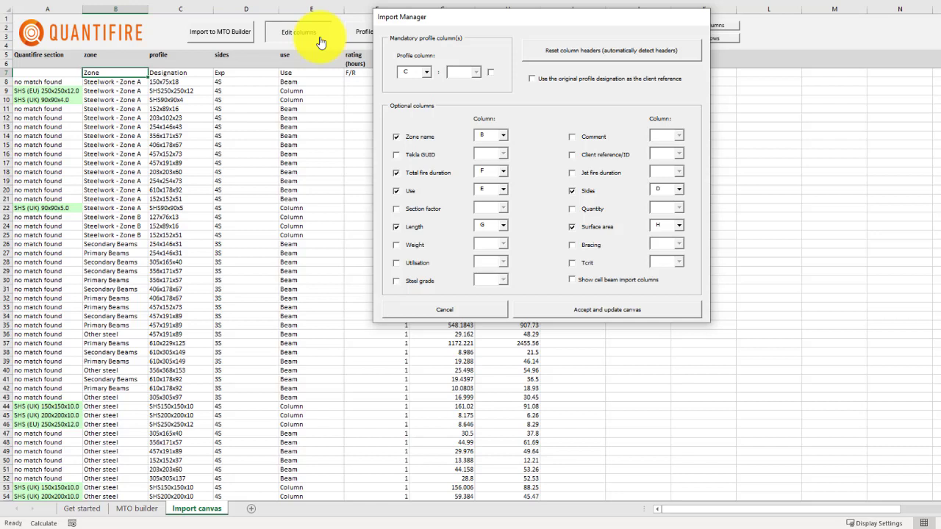
click(572, 137)
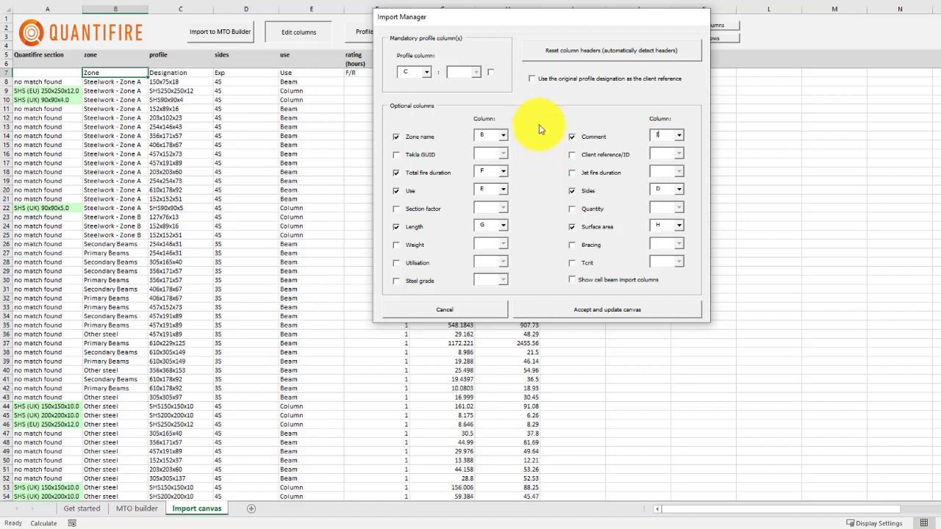
click(533, 79)
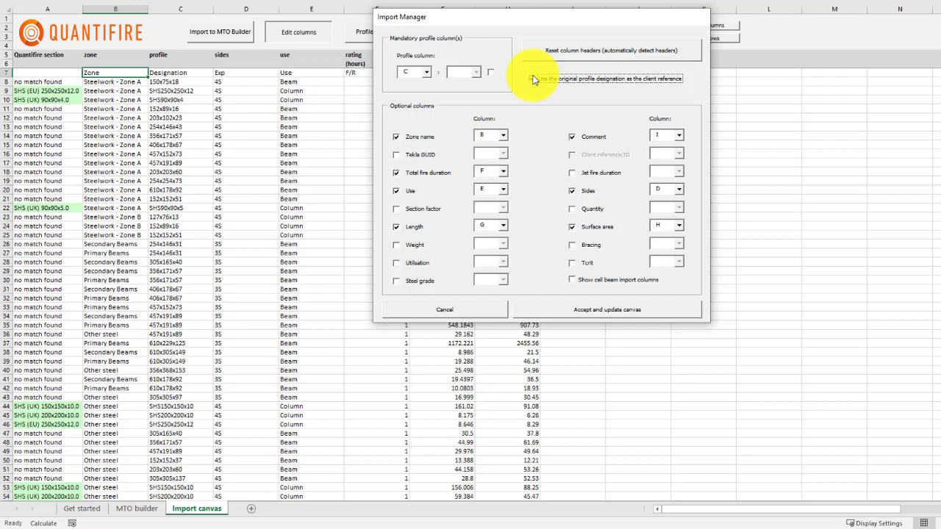
click(699, 305)
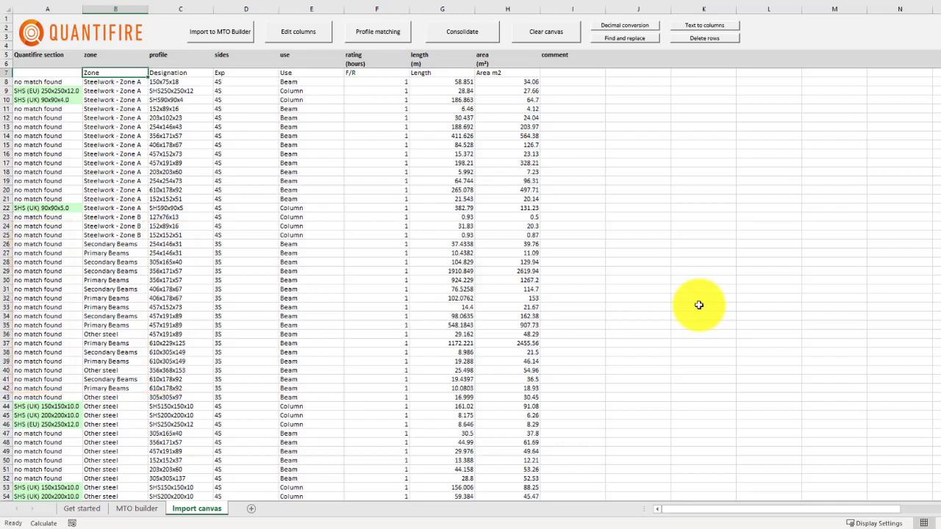
Match the imported profiles to sections with serial search without category match enabled.
click(407, 35)
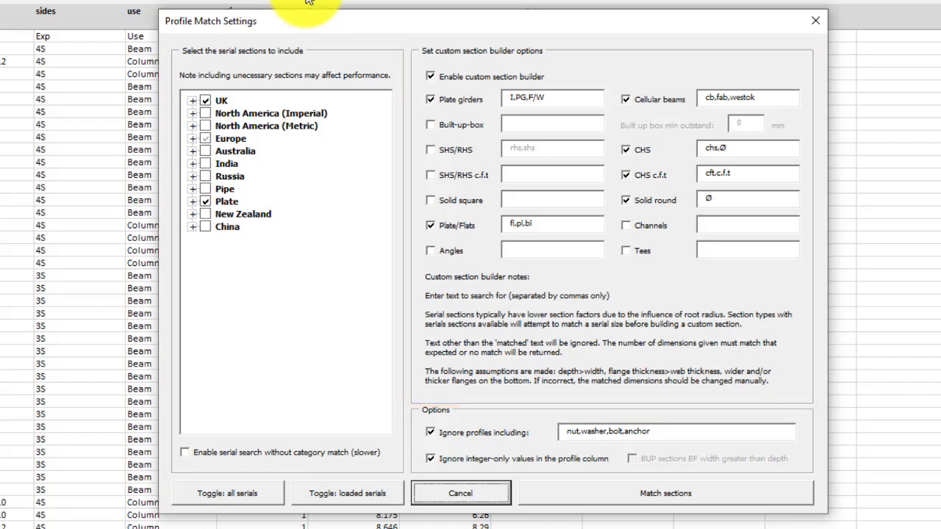
click(186, 454)
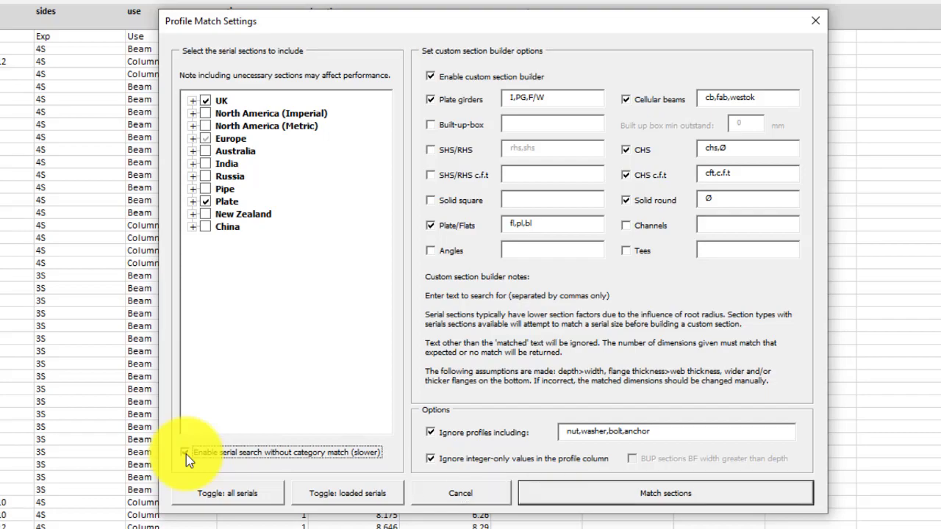
click(781, 506)
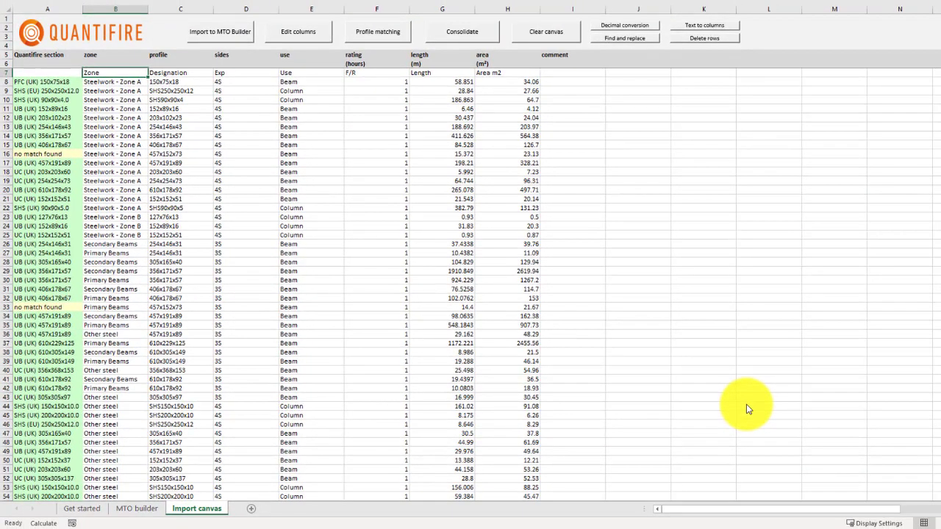
Assign section UB (UK) 457x152x74 to all unmatched profiles with the original reference 457x152x73.
double_click(74, 156)
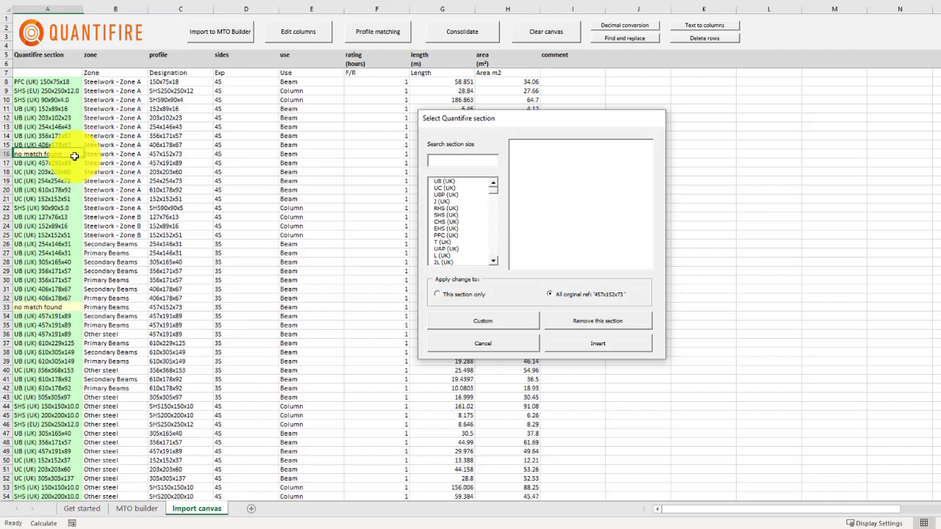
text(457x152)
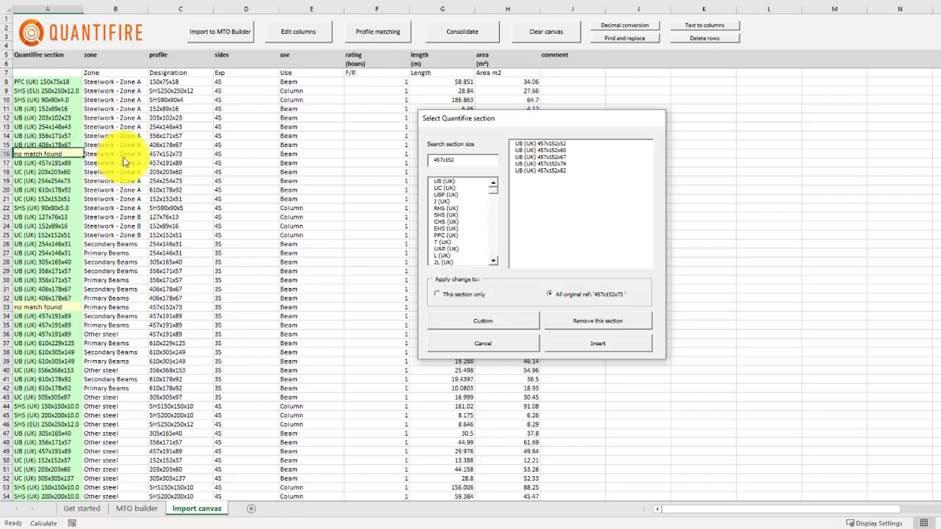
click(567, 164)
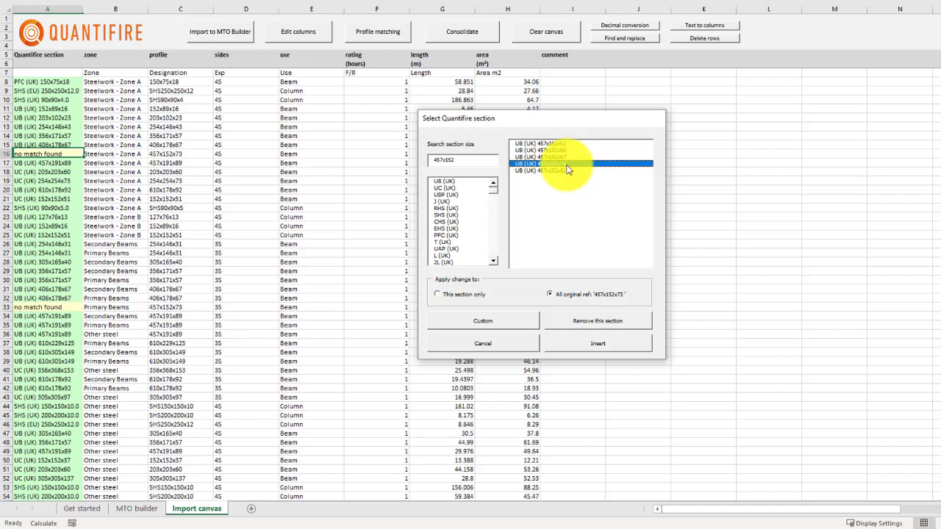
click(638, 348)
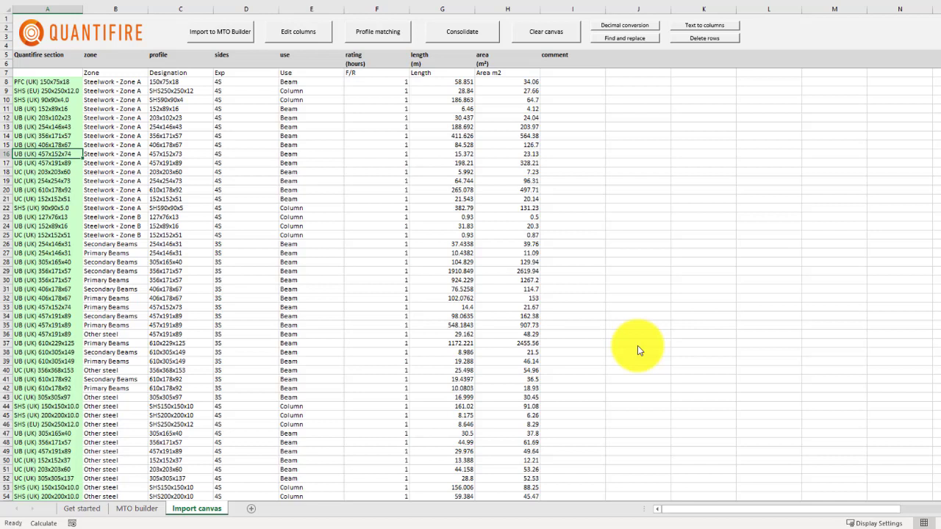
Enter the comment "Corrected section" for the two 457x152x73 profiles in rows 16 and 33.
click(563, 154)
text(Corrected)
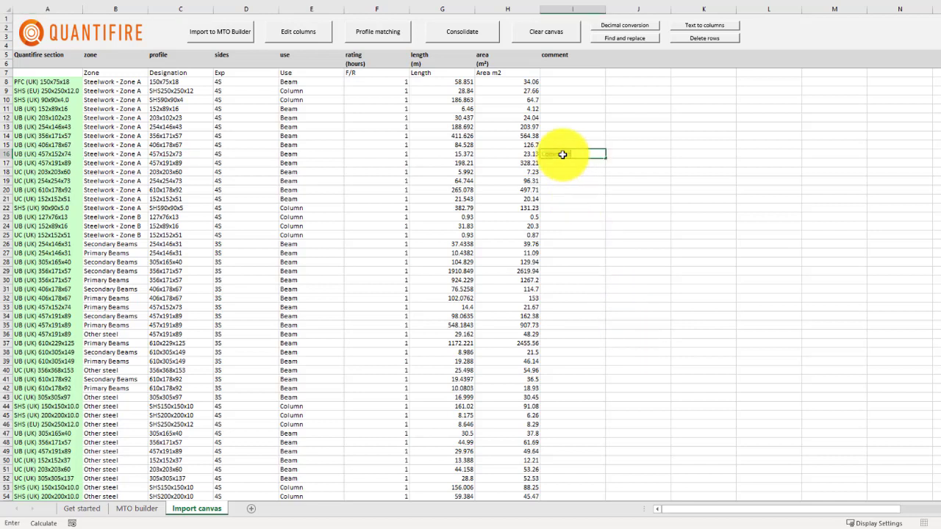
text(ommented section)
key(Return)
click(567, 306)
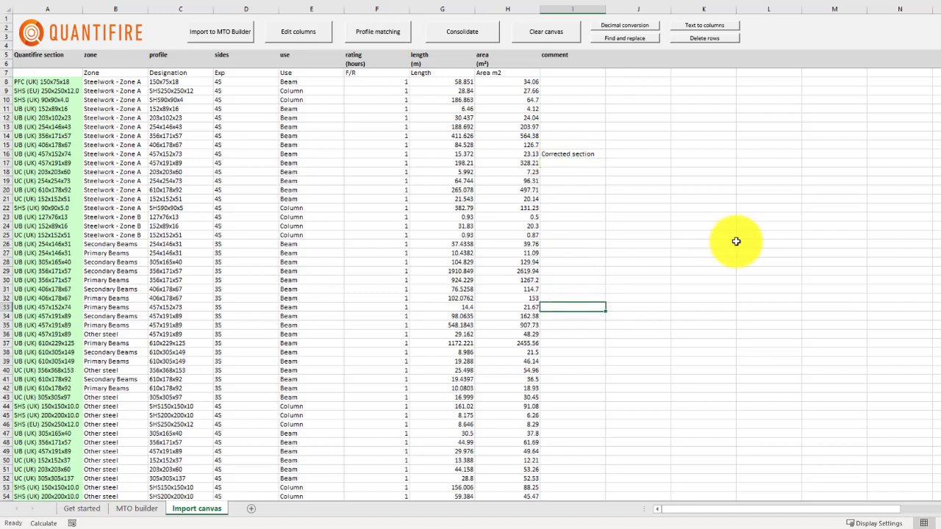
text(Corrected section)
key(Tab)
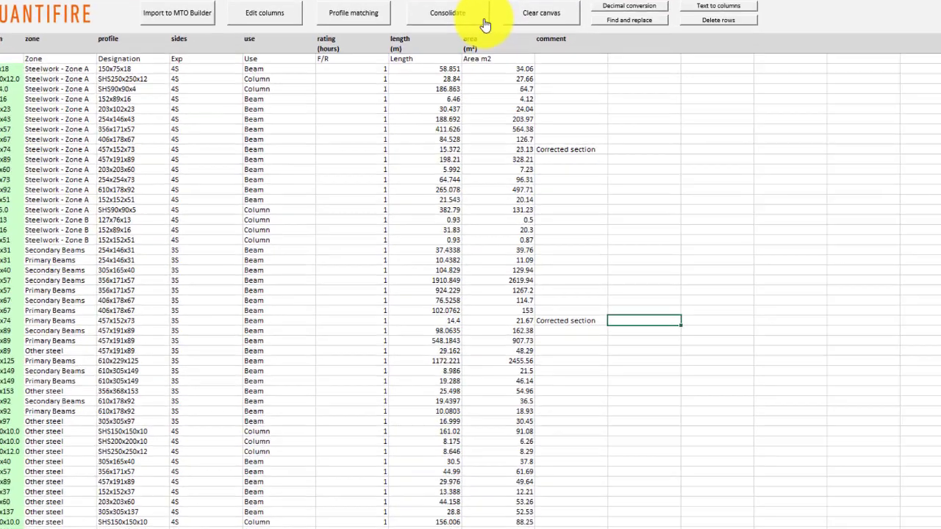
Review the options for consolidating sections and leave without consolidating.
click(476, 33)
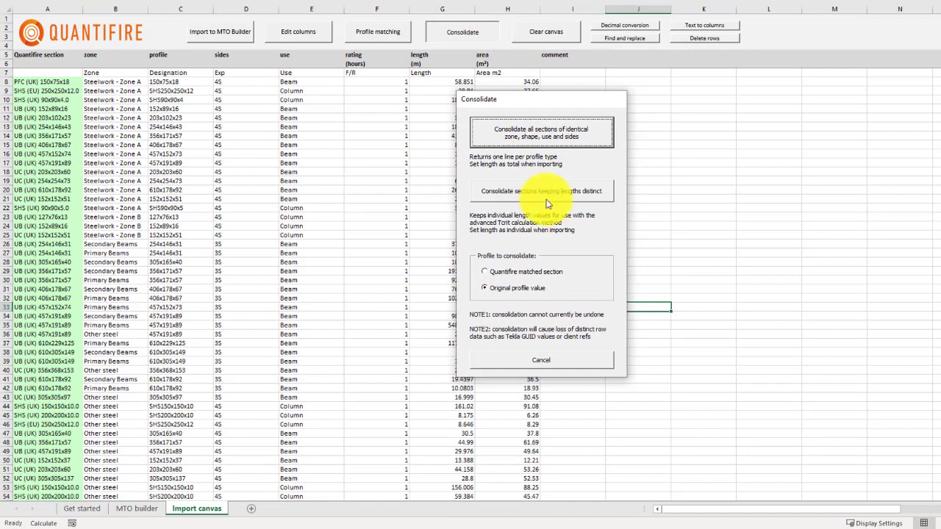
click(598, 365)
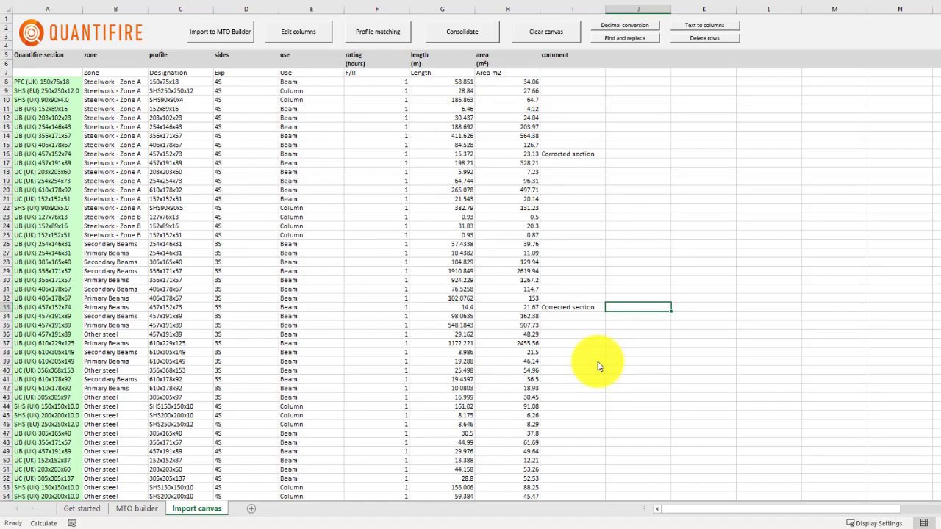
Import the canvas into the MTO Builder with total lengths, zone names on each line and a user set Tcrit of 500 °C.
click(234, 33)
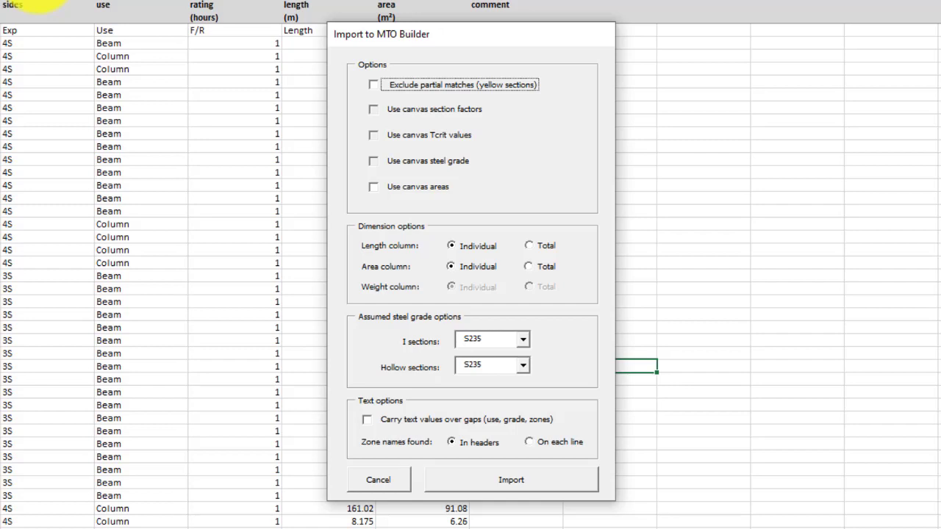
click(374, 187)
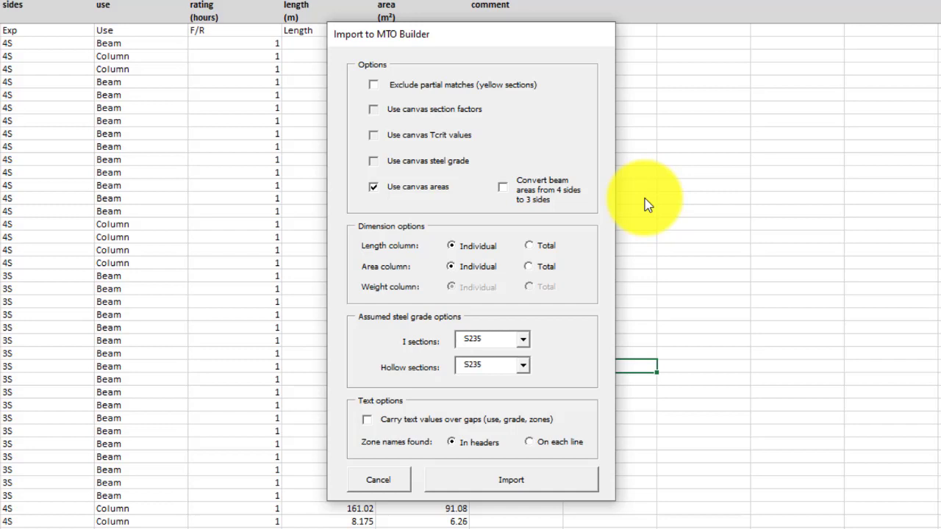
click(502, 188)
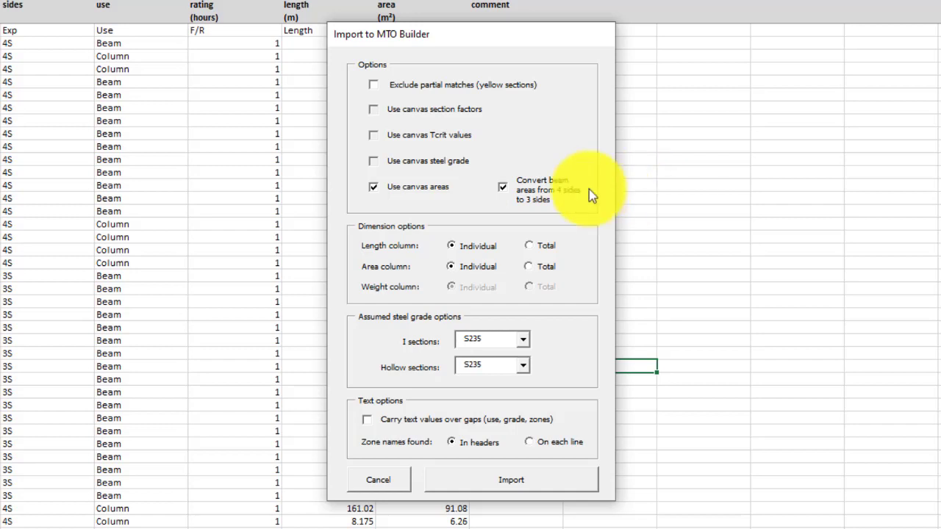
click(373, 188)
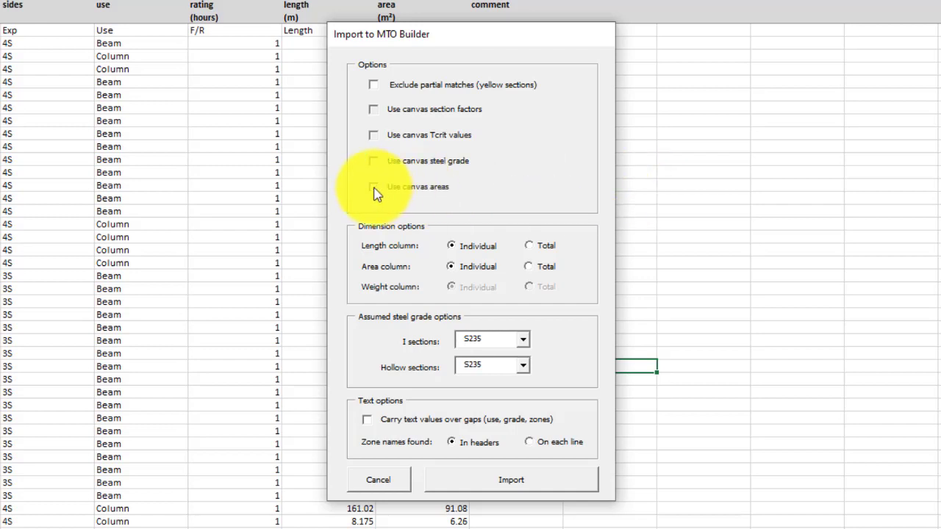
click(528, 246)
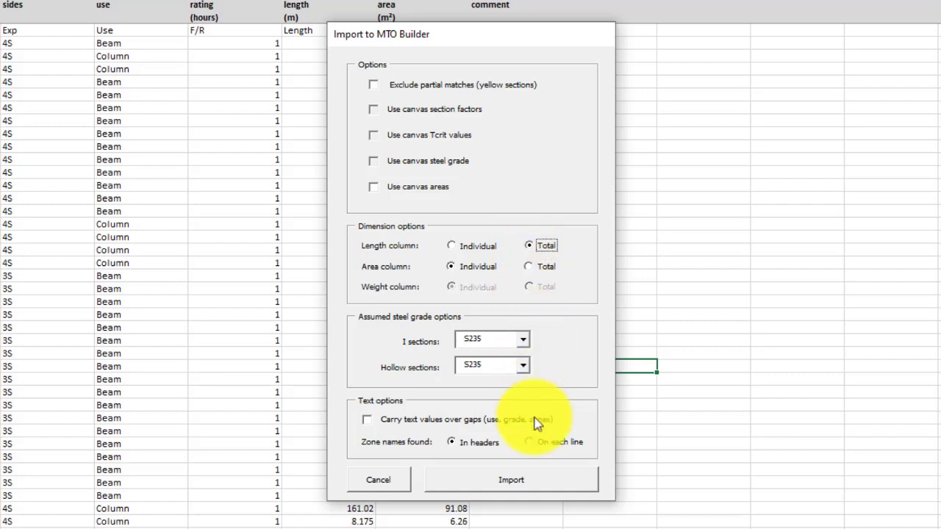
click(538, 443)
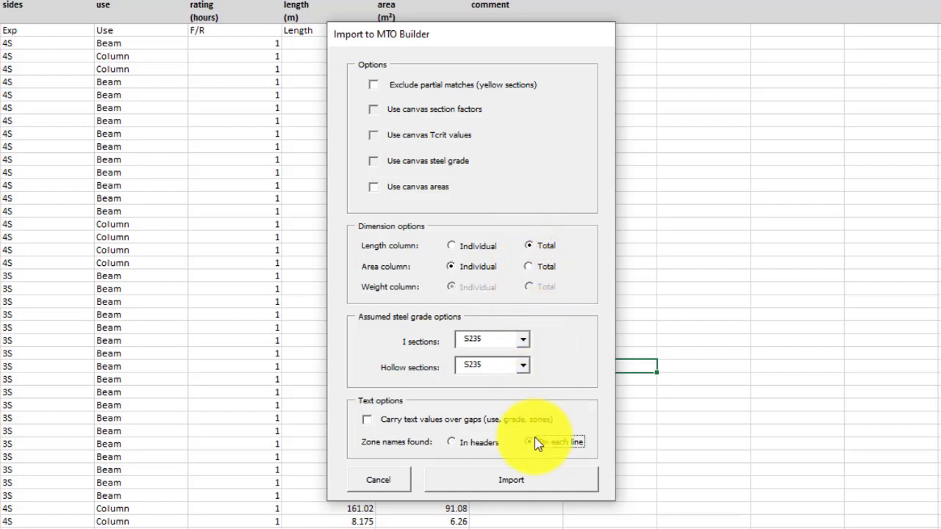
click(588, 484)
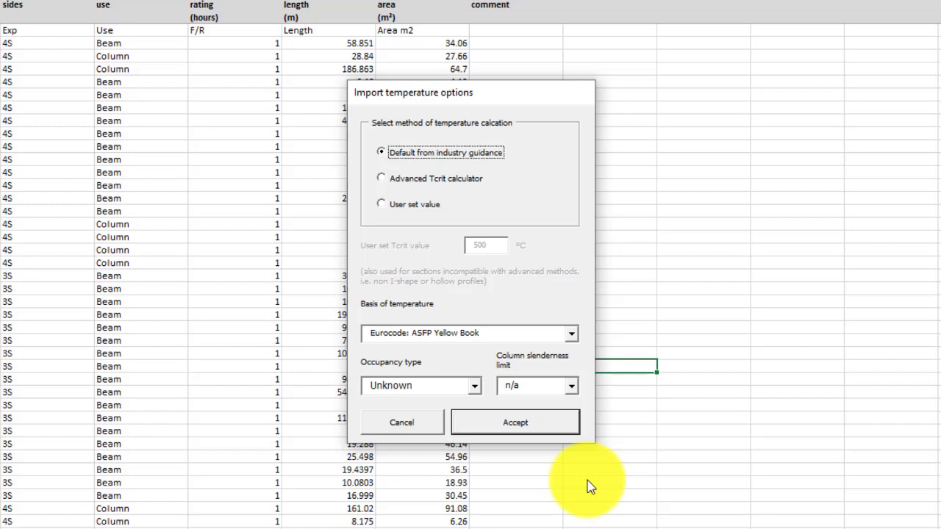
click(385, 204)
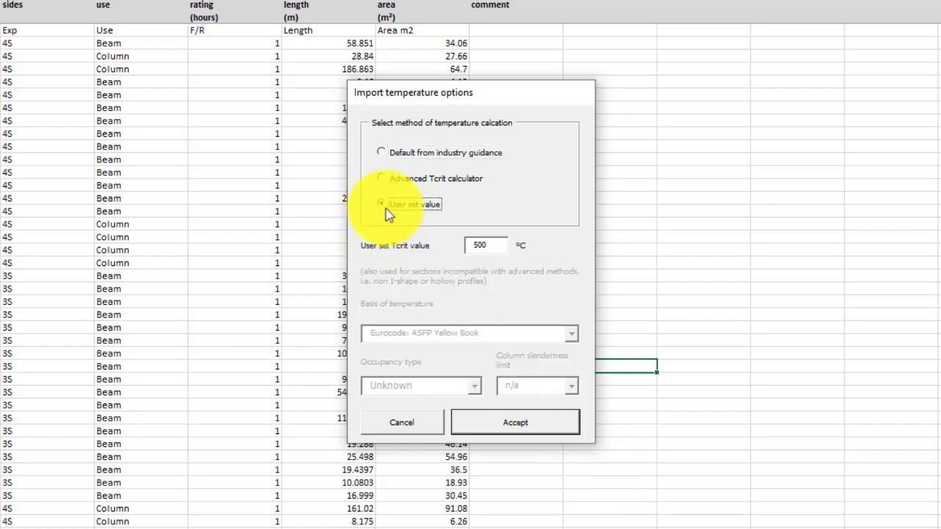
click(564, 429)
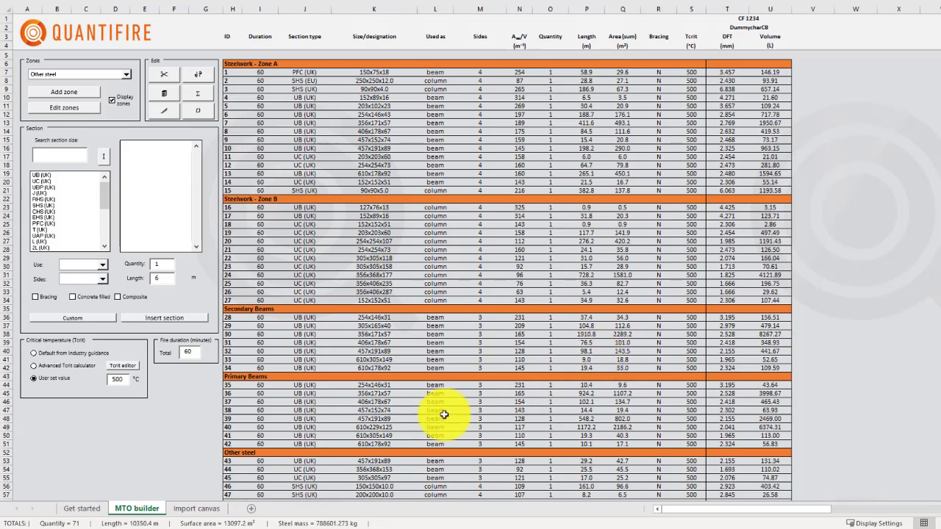
Check the sums of the length and area columns on the import canvas.
click(211, 507)
click(449, 83)
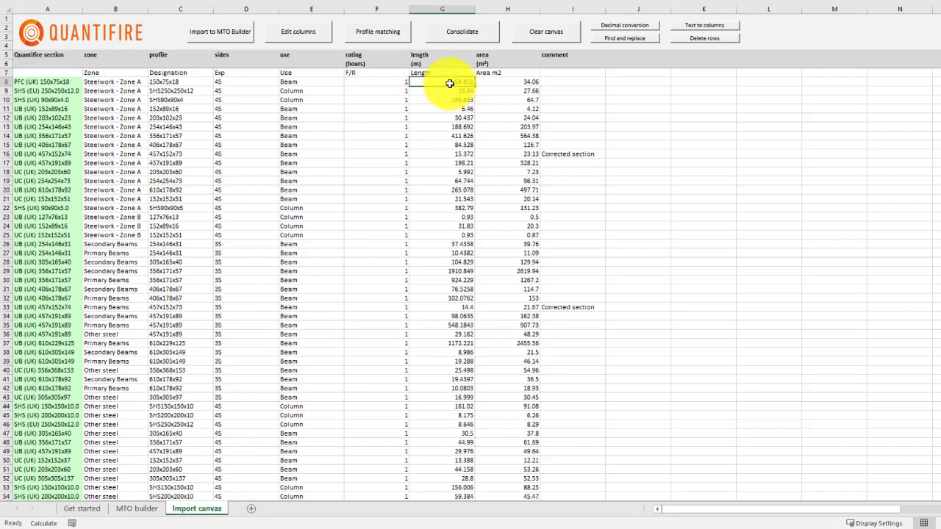
key(ctrl+shift+Down)
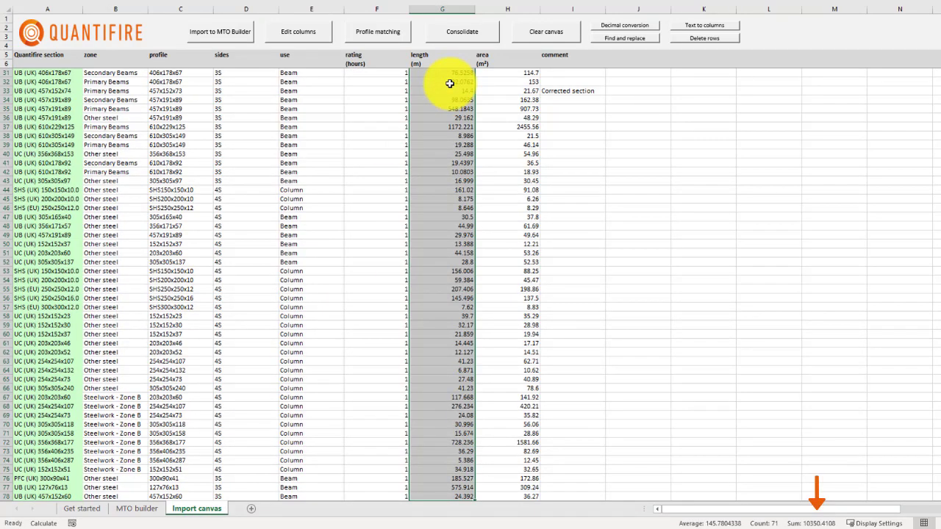
key(Right)
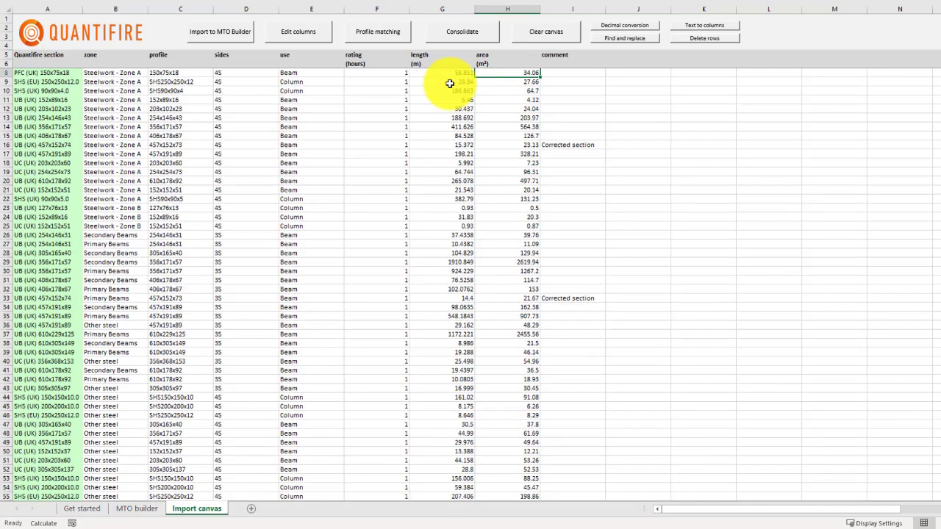
key(ctrl+shift+Down)
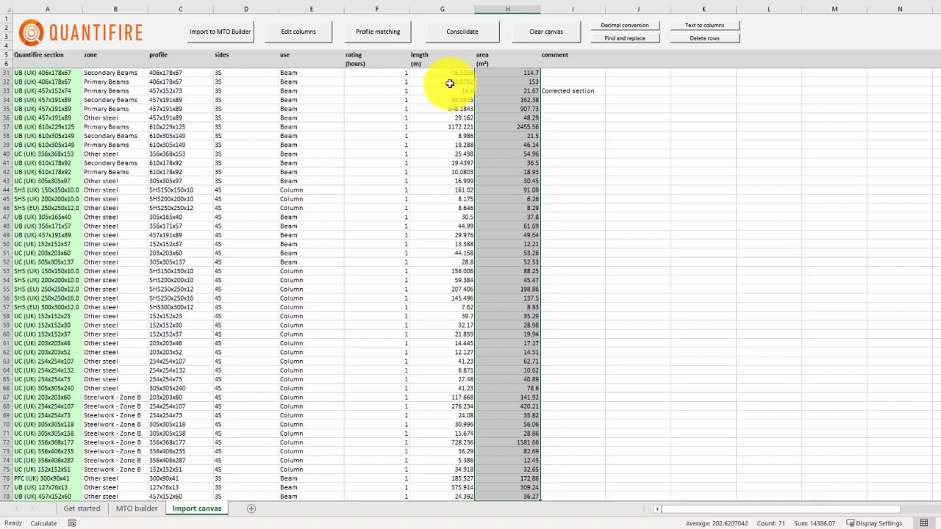
Show the comments and client reference columns in the MTO Builder, check the corrected lines, and hide both columns again.
click(151, 509)
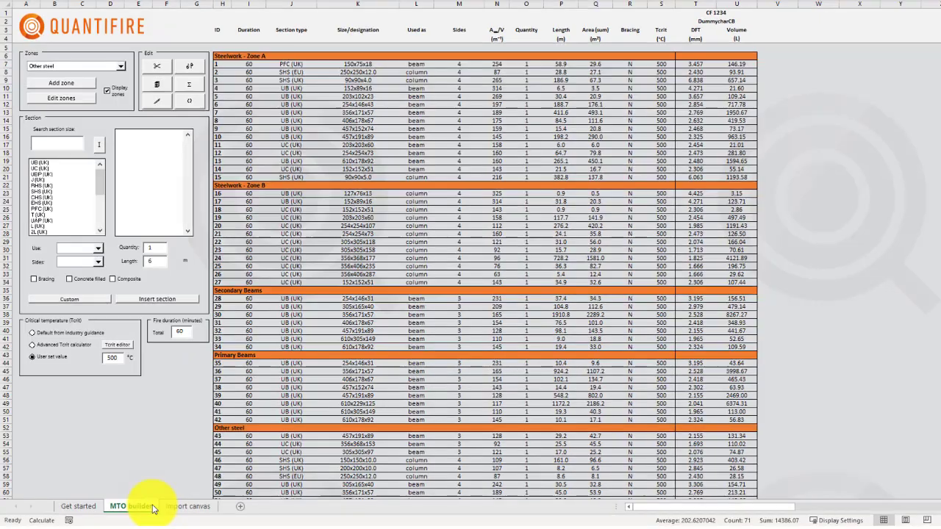
click(140, 28)
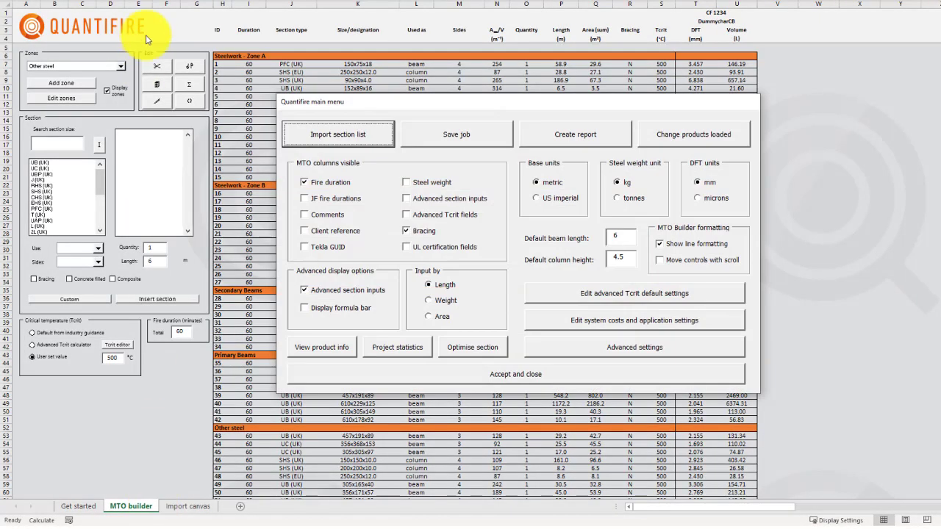
click(304, 214)
click(699, 376)
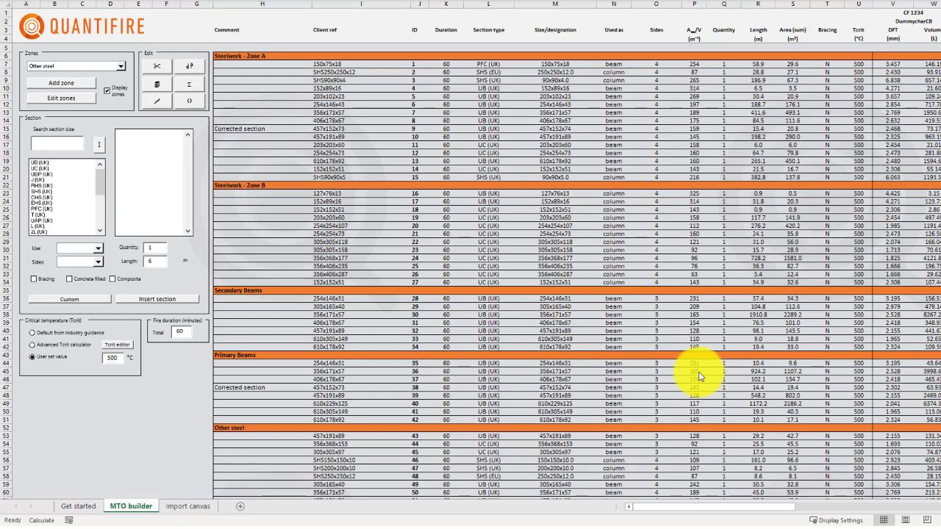
click(147, 29)
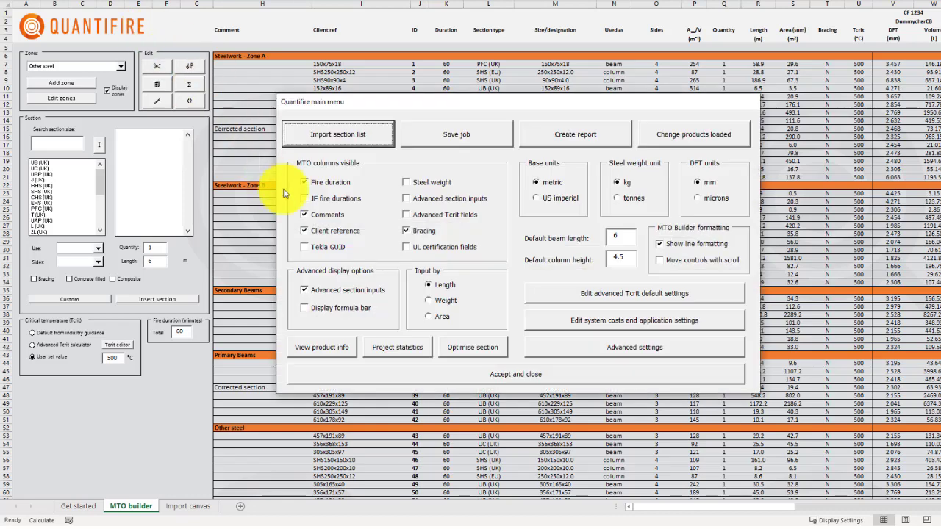
click(604, 374)
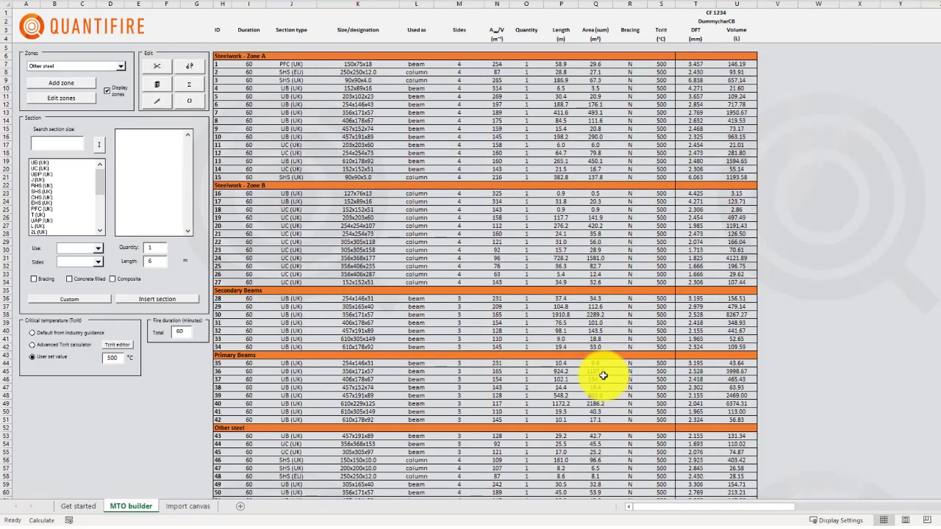
Delete all sections and zone names from the MTO Builder using the xx range.
click(152, 67)
text(0)
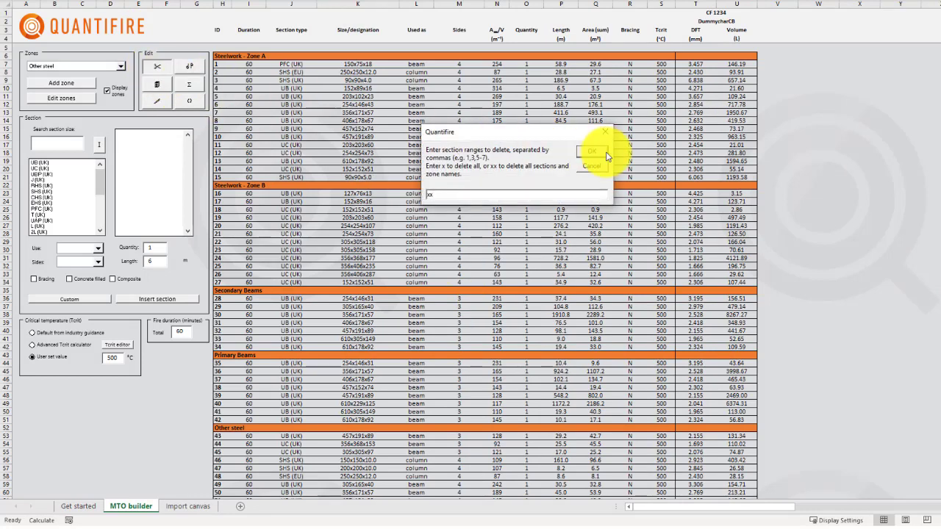
click(603, 152)
click(532, 282)
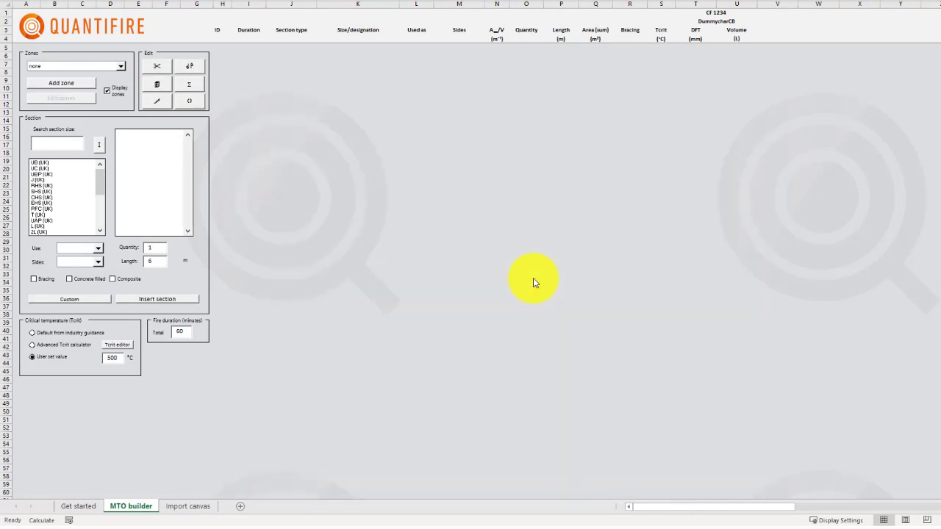
Clear the whole import canvas and confirm the deletion.
click(210, 505)
click(523, 53)
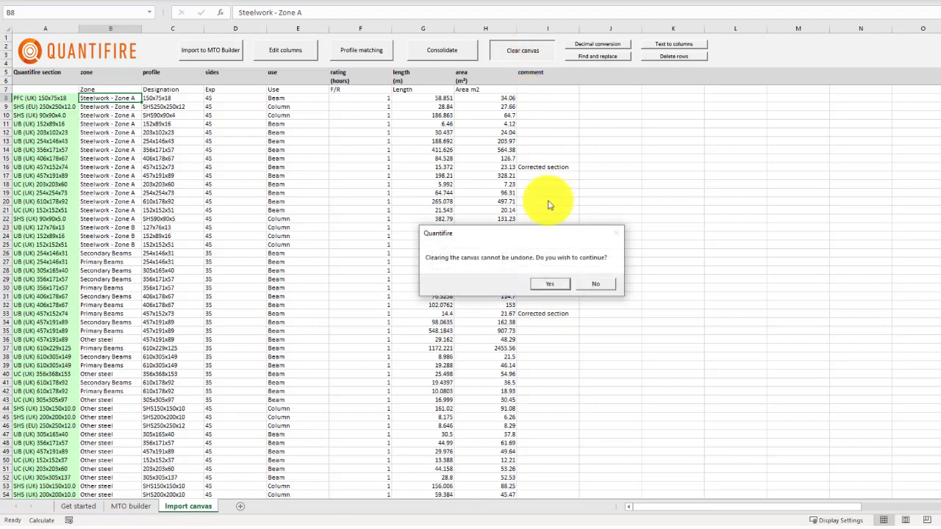
click(561, 291)
click(560, 291)
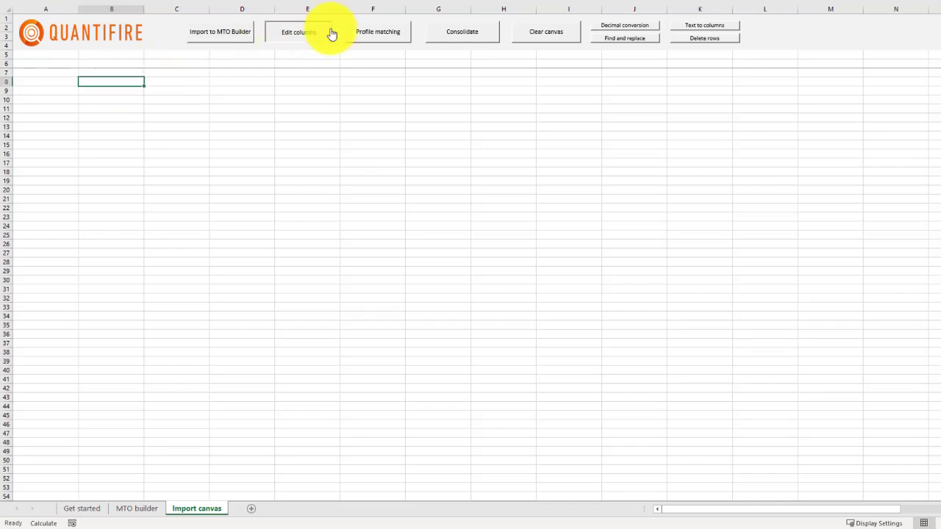
Define column D as the profile column of the import canvas and update the canvas.
click(425, 72)
click(424, 98)
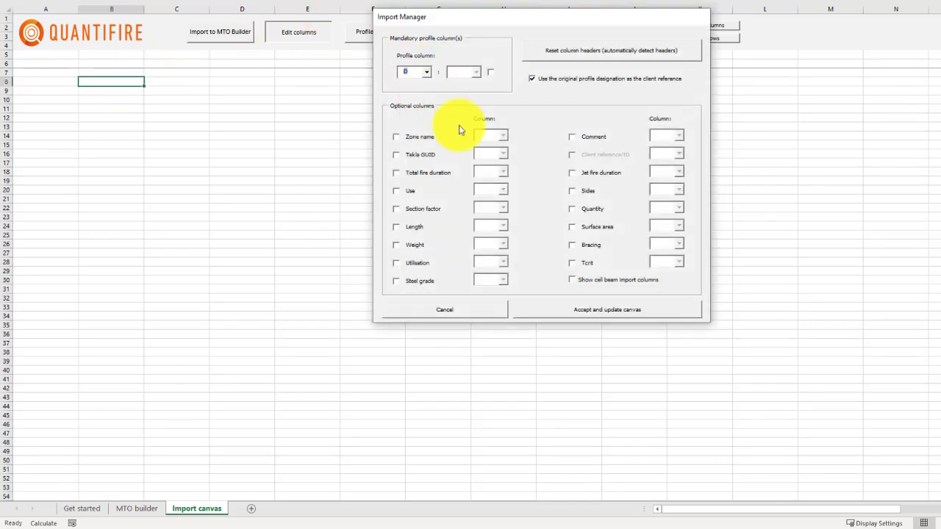
click(679, 309)
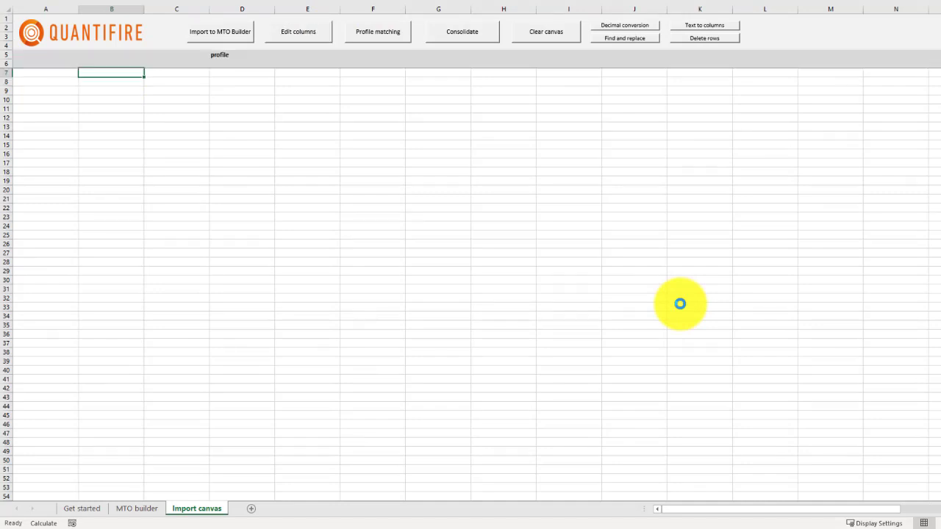
Enter the profile ub406x178x60 in cell D9 and run profile matching with the existing settings.
click(253, 94)
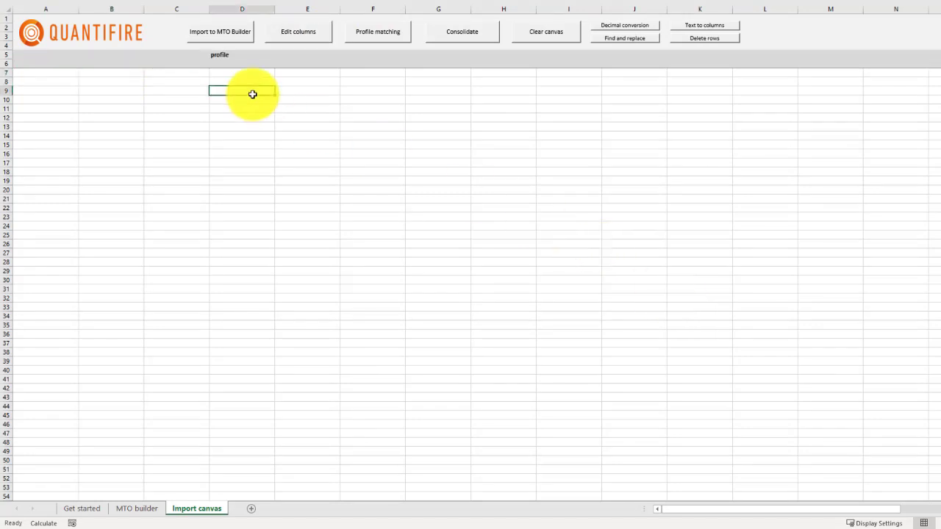
text(ub40)
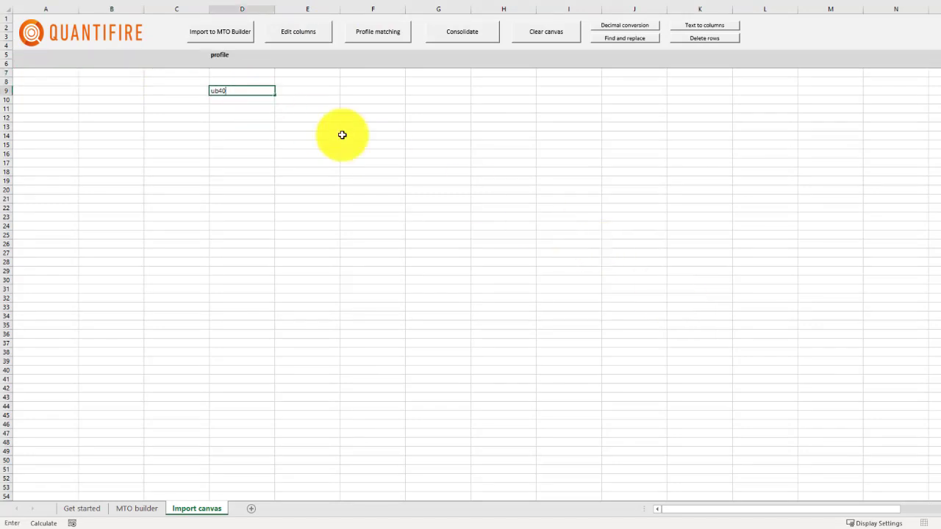
text(6x178x60)
key(Return)
click(399, 31)
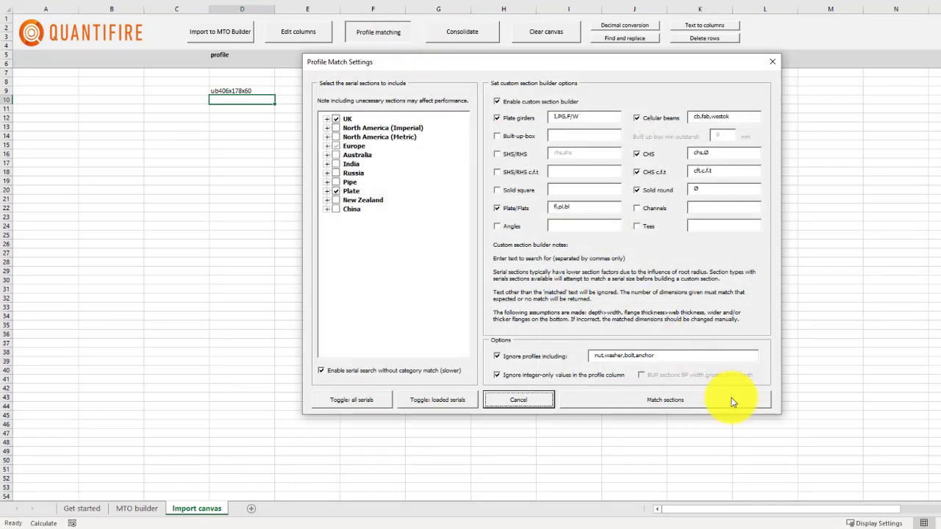
click(731, 401)
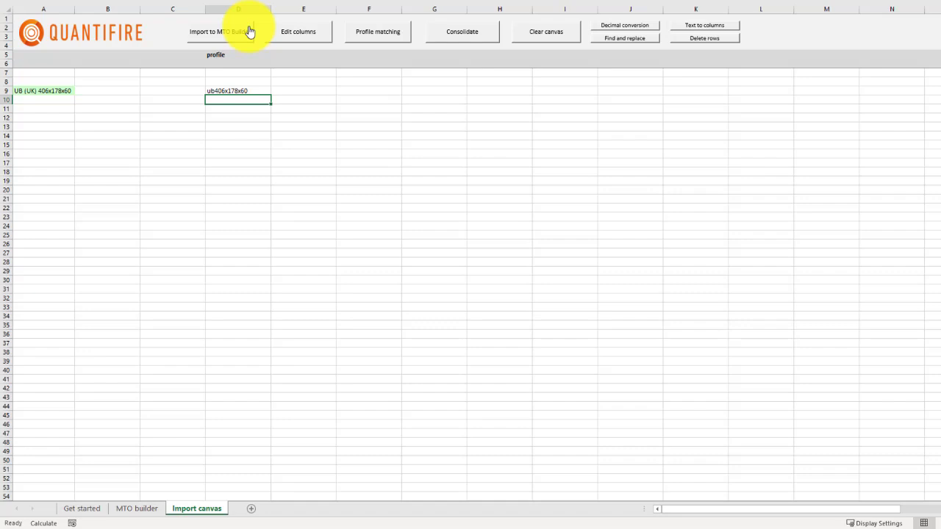
Import the matched section into the MTO Builder with a user set Tcrit of 500 °C and check the default lengths in the main menu.
click(250, 32)
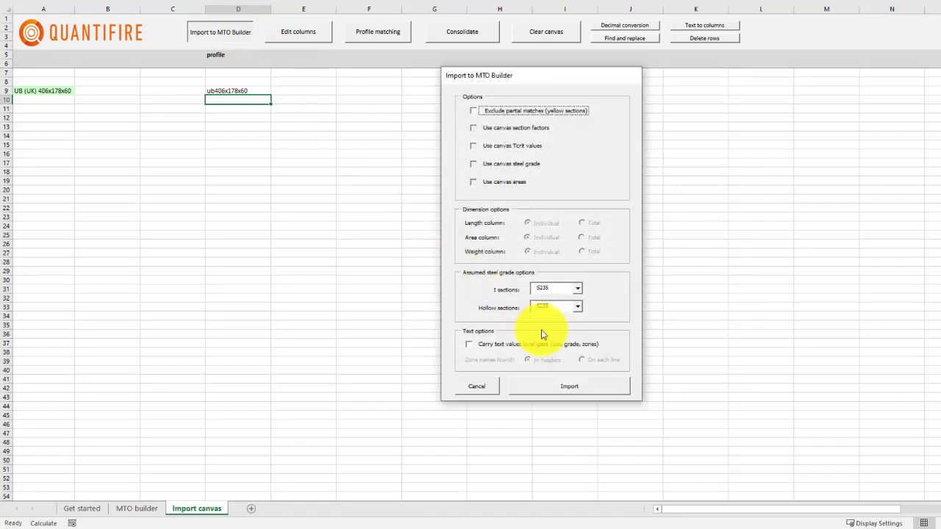
click(593, 385)
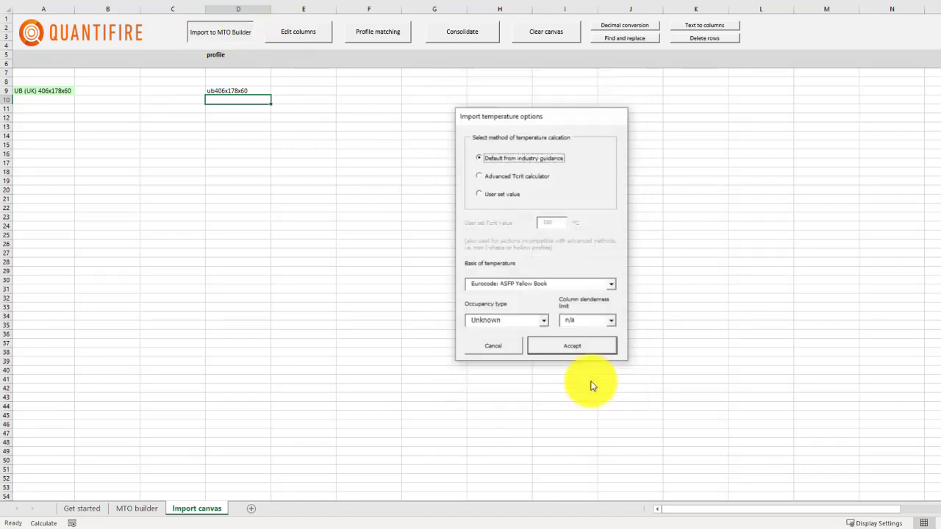
click(478, 194)
click(599, 344)
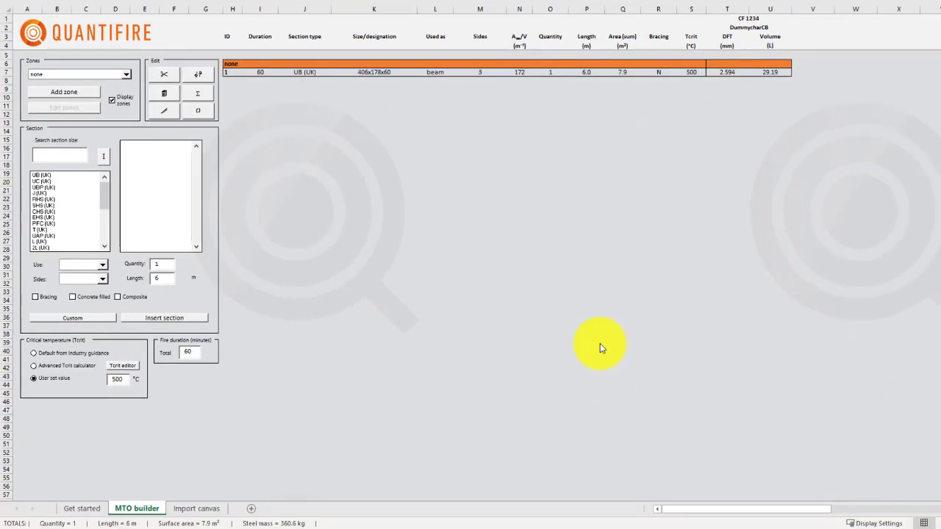
click(134, 38)
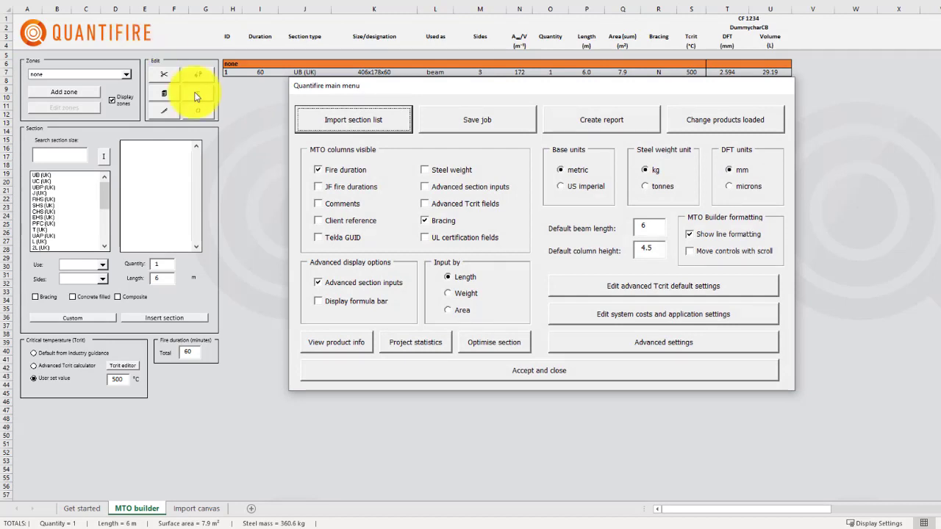
click(652, 373)
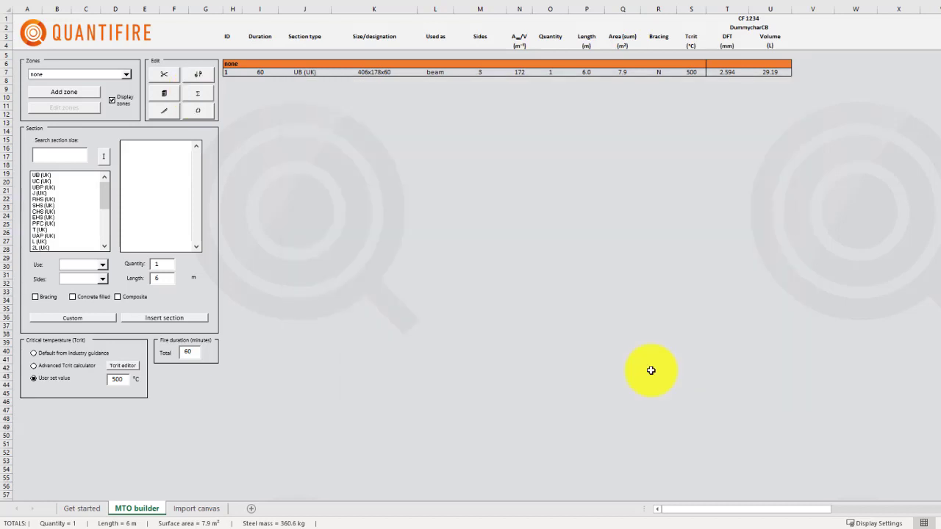
On the import canvas, set the profile designation to be read from columns C and D combined.
click(211, 510)
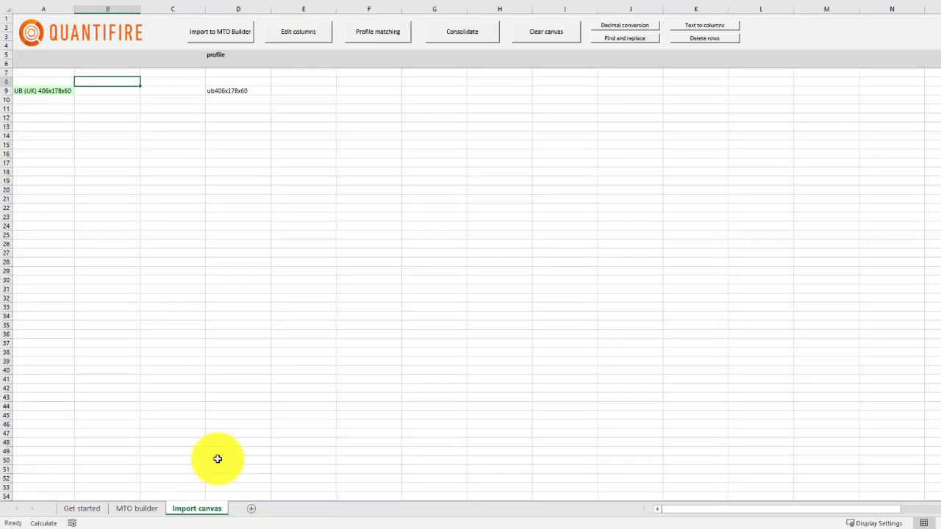
click(318, 40)
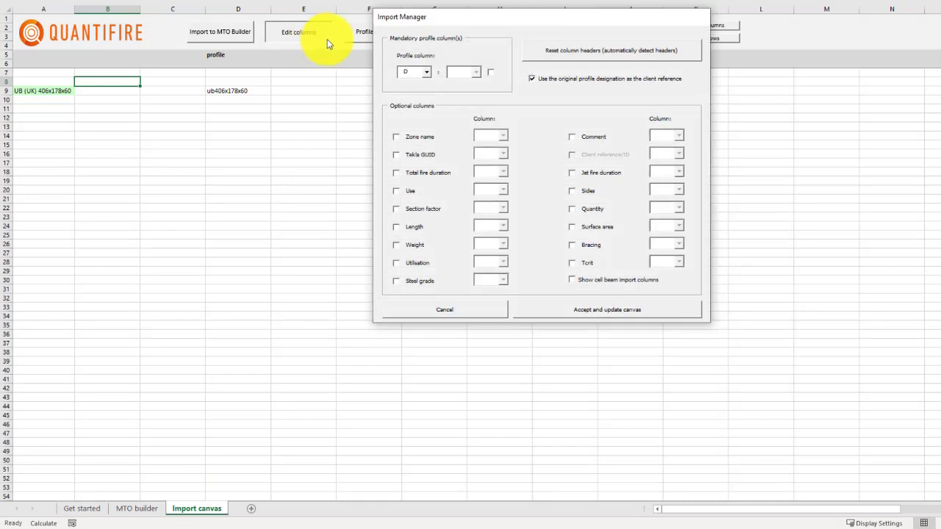
click(427, 73)
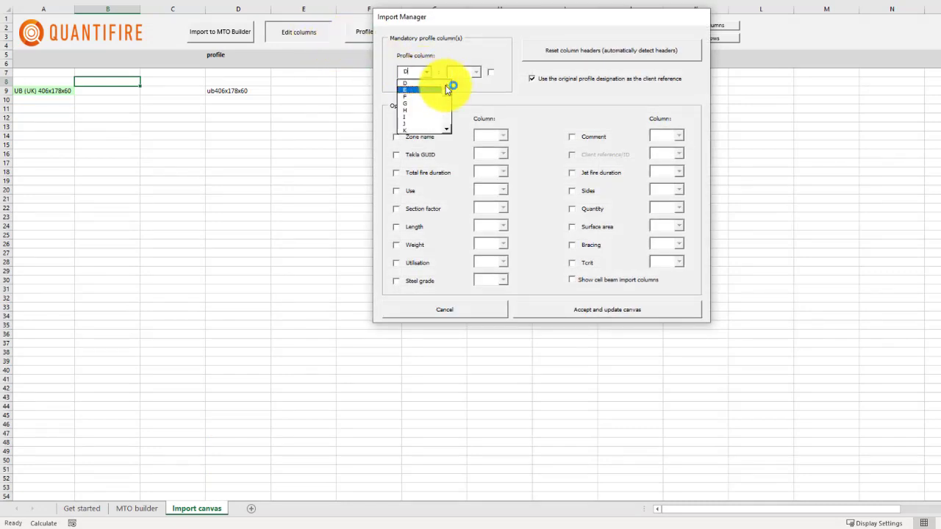
scroll(438, 84, up, 1)
click(439, 83)
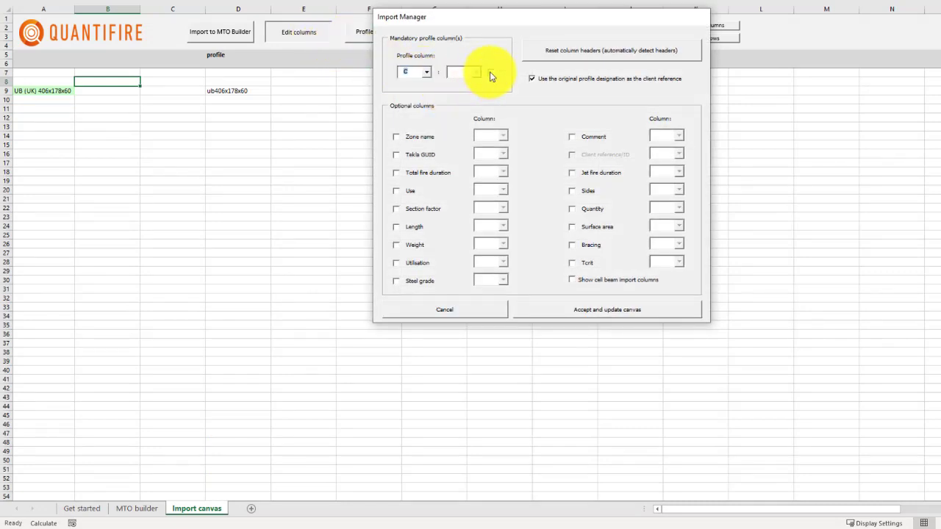
click(478, 72)
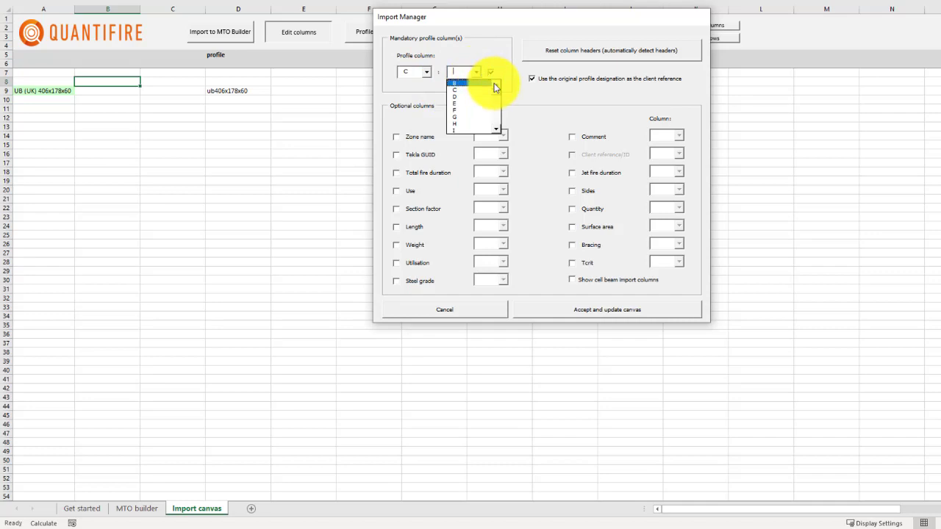
click(481, 96)
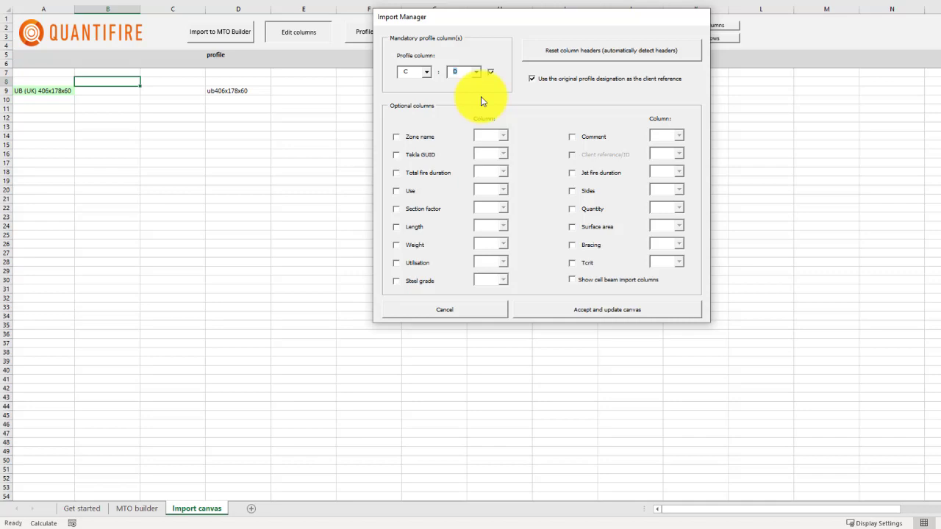
Include the zone name as an optional column, assign it to column B, and update the canvas.
click(397, 137)
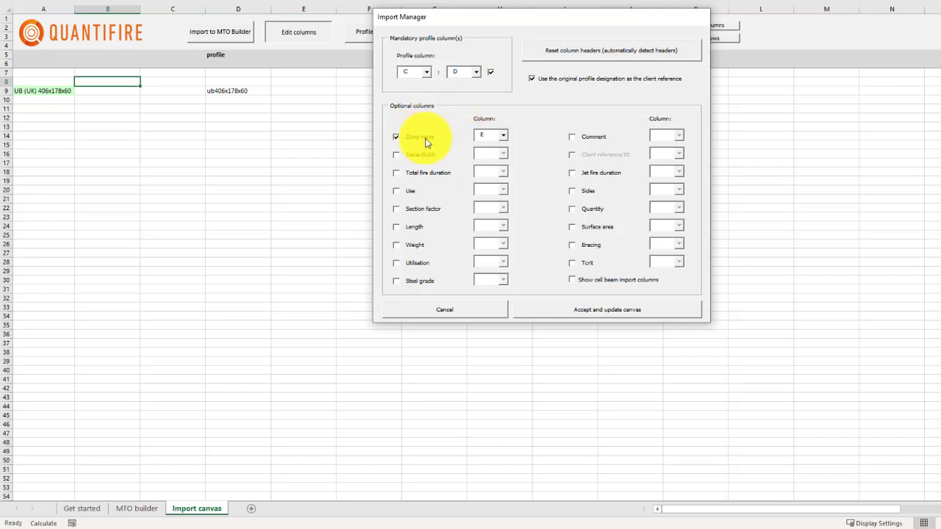
click(504, 137)
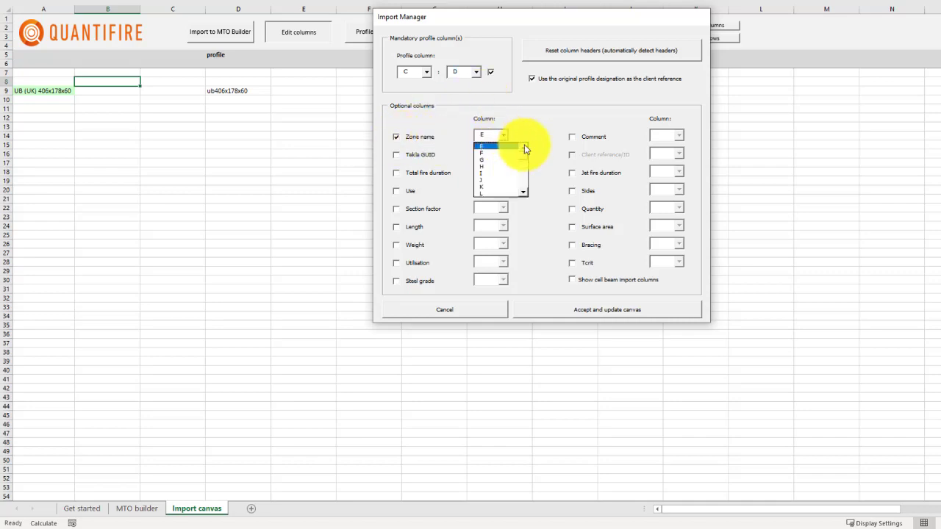
click(524, 146)
click(524, 146)
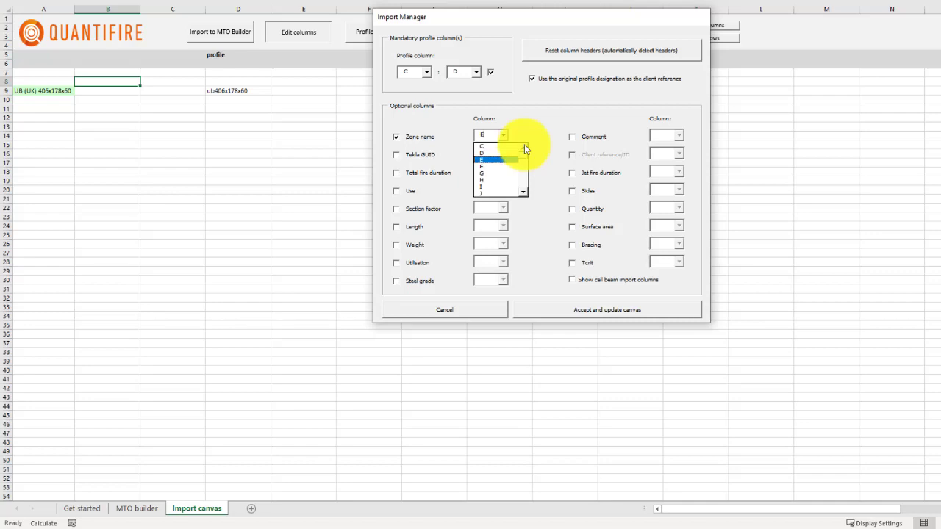
click(524, 145)
click(515, 147)
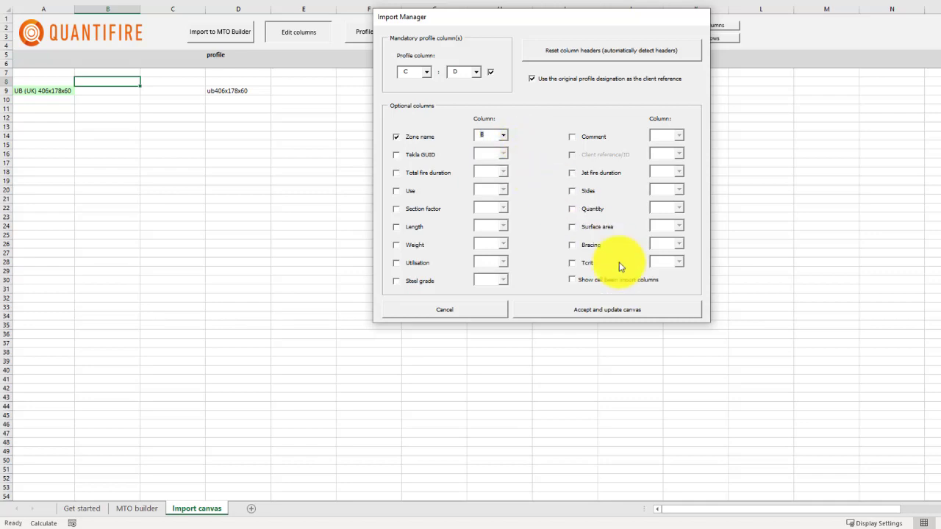
click(664, 313)
Enter the zone name "Universal beam examples" in cell B8.
key(Down)
text(Universal beam examples)
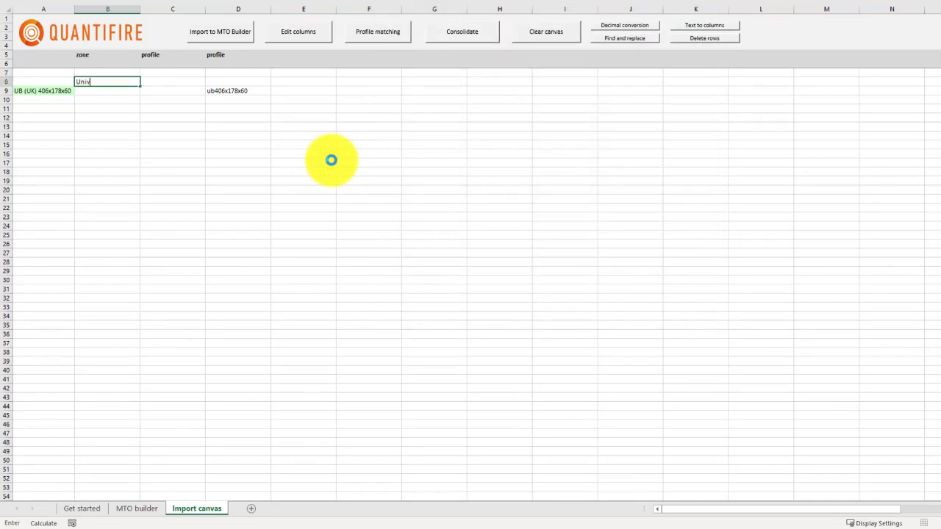
key(Return)
Enter two universal beams split across columns C and D: "ub 406" with "178x60" in row 10, "406x178" with "60UB" in row 11.
click(200, 97)
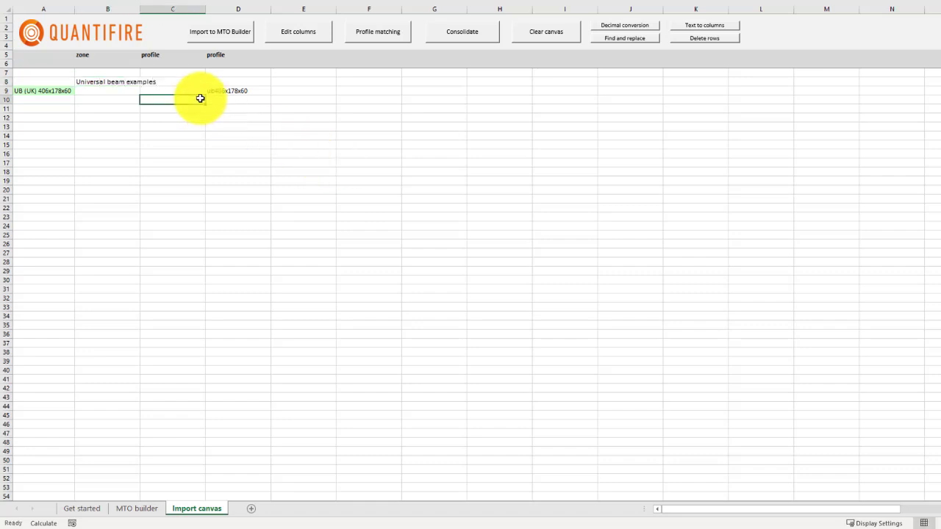
text(ub 406)
key(Tab)
text(178x60)
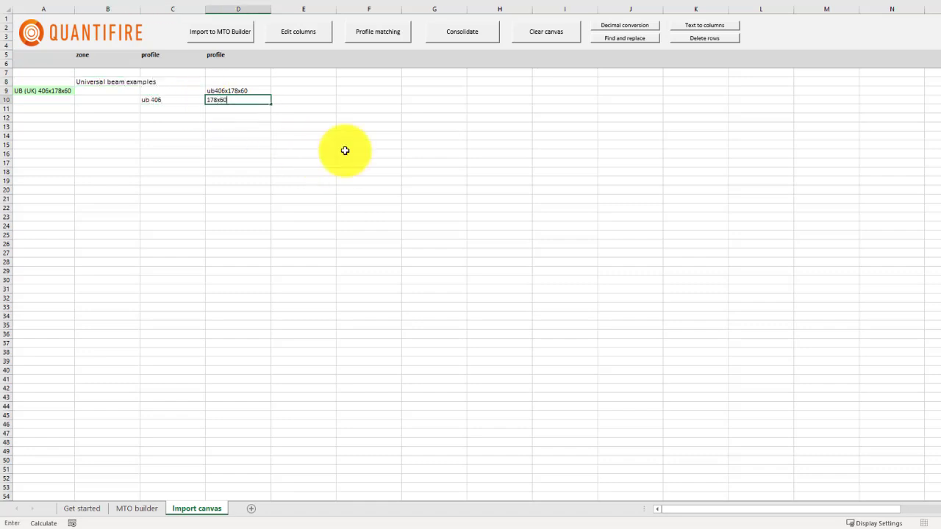
key(Return)
text(406x178)
key(Tab)
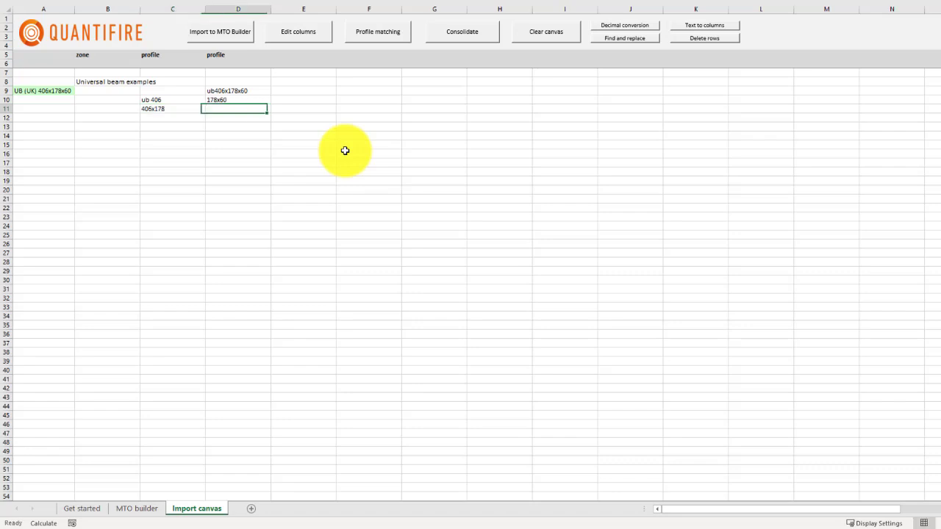
text(60UB)
key(Return)
Enter "406x178" in C12 with "ub 60" in D12, and match the sections using the existing match settings.
text(406x178)
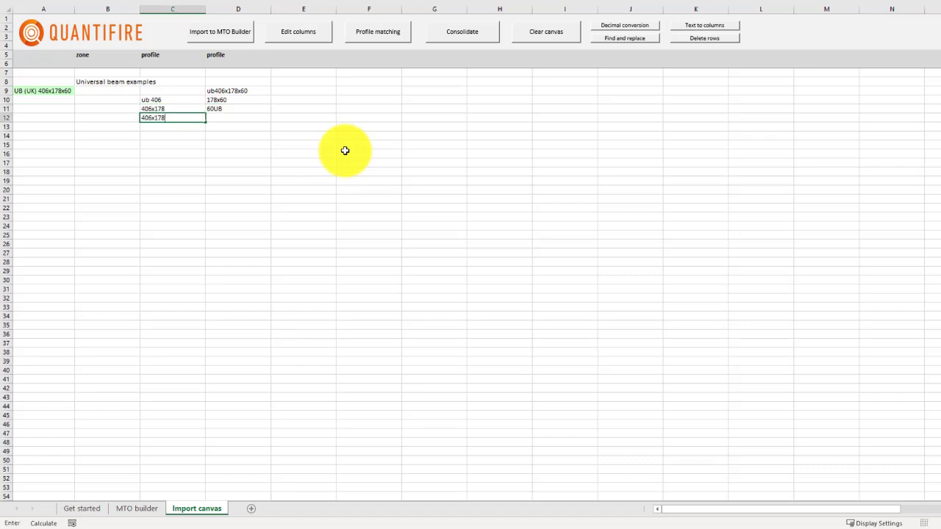
key(Tab)
text(ub 60)
key(Down)
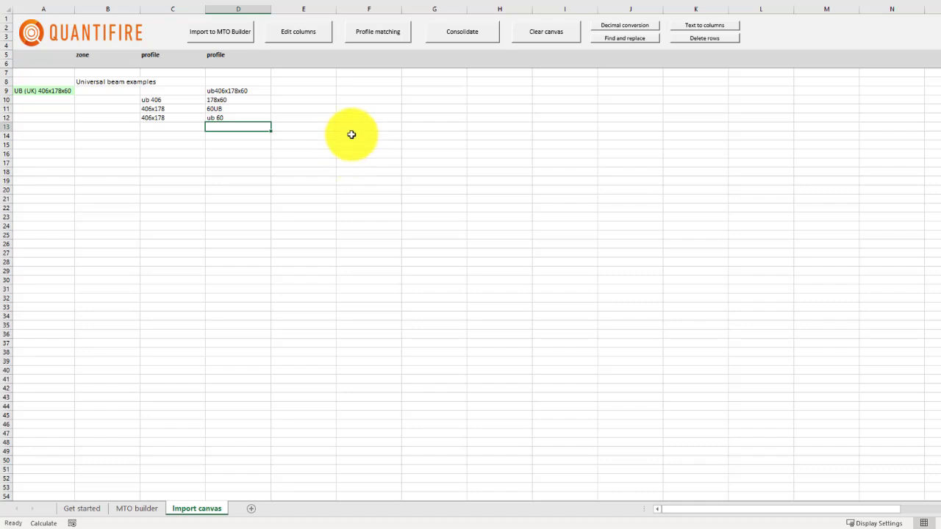
click(389, 35)
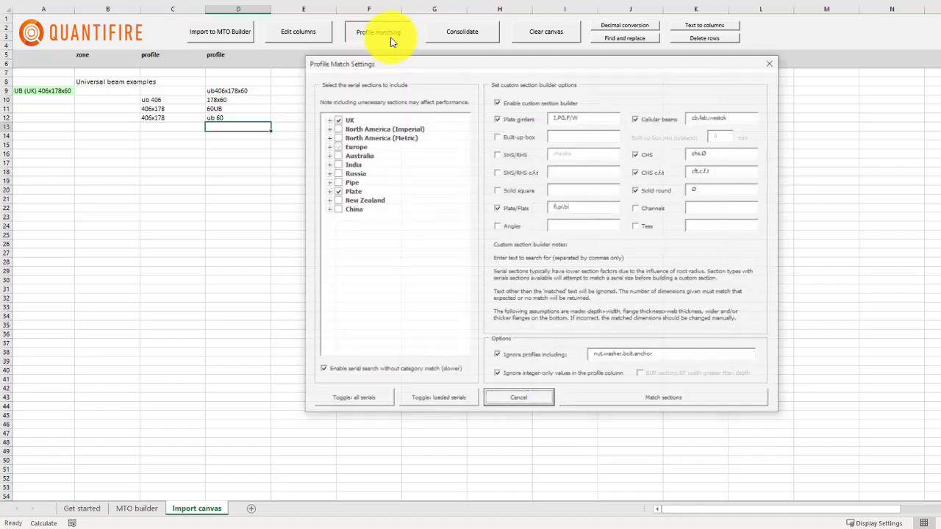
click(717, 400)
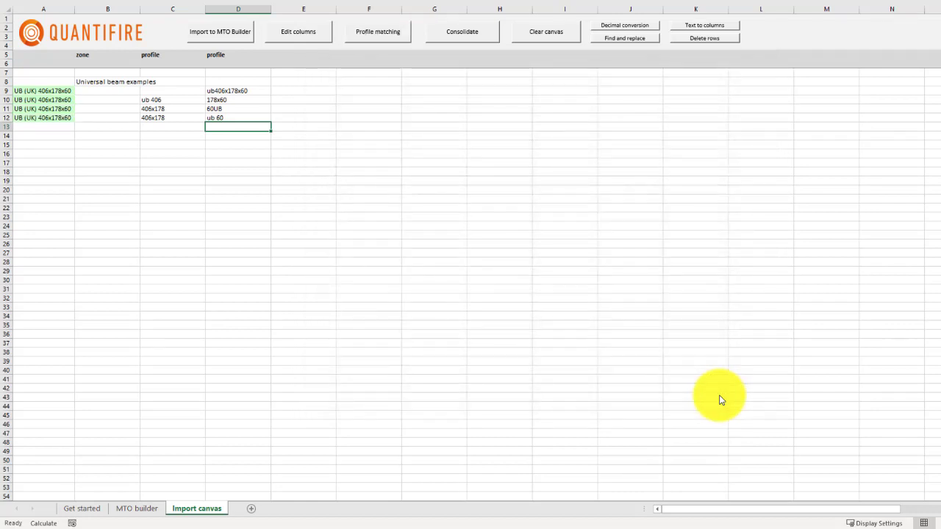
Enter the zone name "HEA examples" in B13, and add a profile in row 14 with "HEA" in C and 140 in D.
click(106, 127)
text(HEA e)
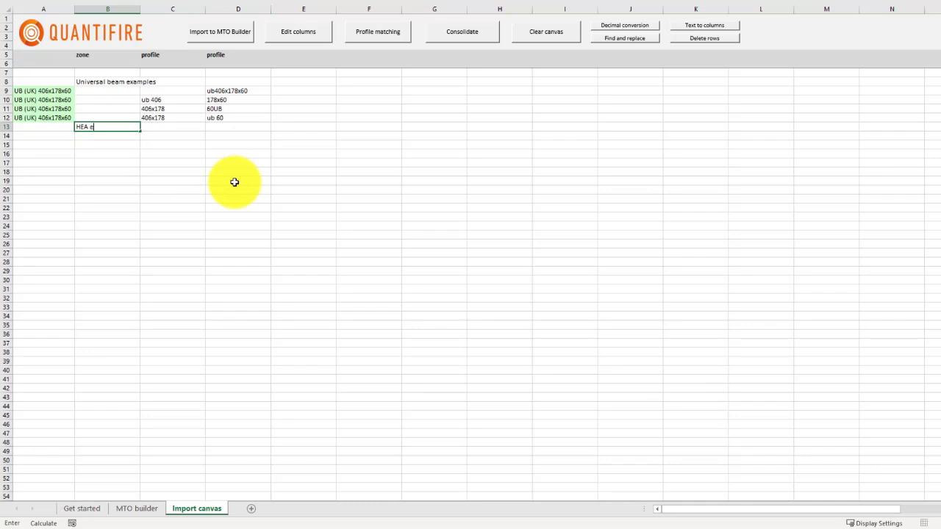
text(xamples)
key(Return)
key(Tab)
text(HEA)
key(Tab)
text(140)
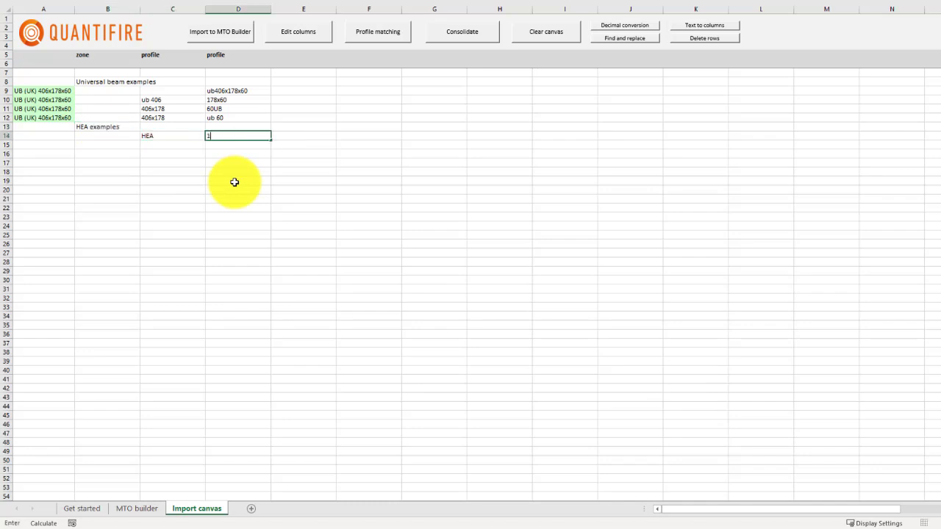
key(Return)
Enter HEA variants in rows 15 to 17: "HEA140" in C15, "HE 140" with "a" in row 16, and "HE" with "140a" in row 17.
text(HEA140)
key(Return)
text(HE 140)
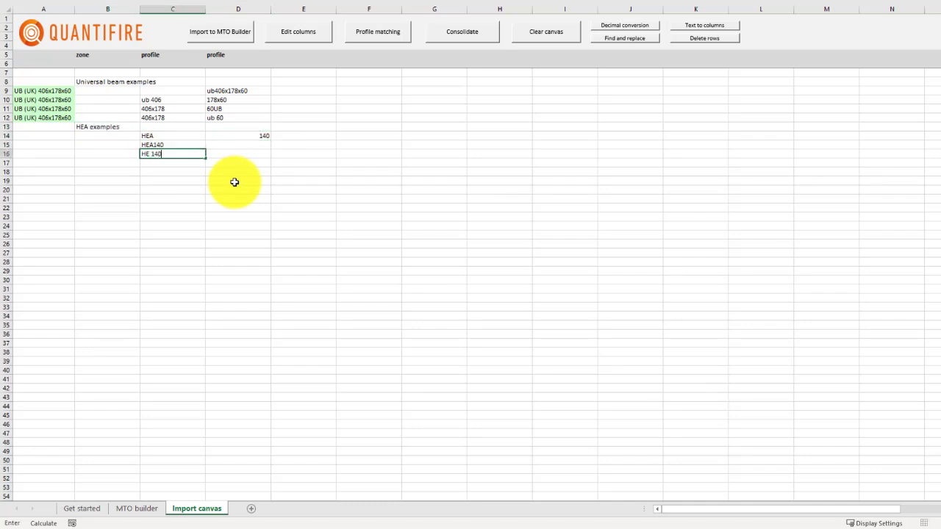
key(Tab)
text(a)
key(Return)
text(HE)
key(Tab)
text(140a)
key(Down)
Enter "HE140A", "HE 140A" and "HE 140 A" in cells D18 to D20, and run profile matching on the list.
text(HE140A)
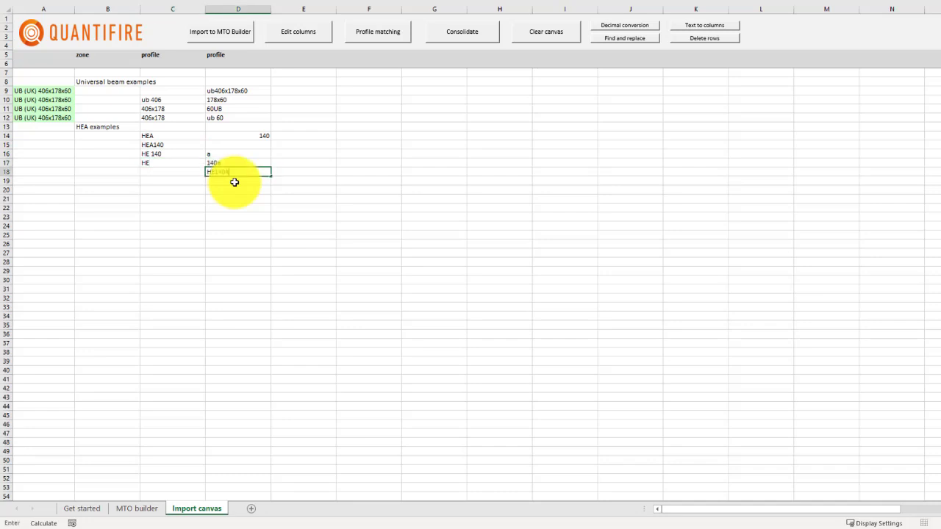
key(Return)
text(HE 140A)
key(Return)
text(HE 140 A)
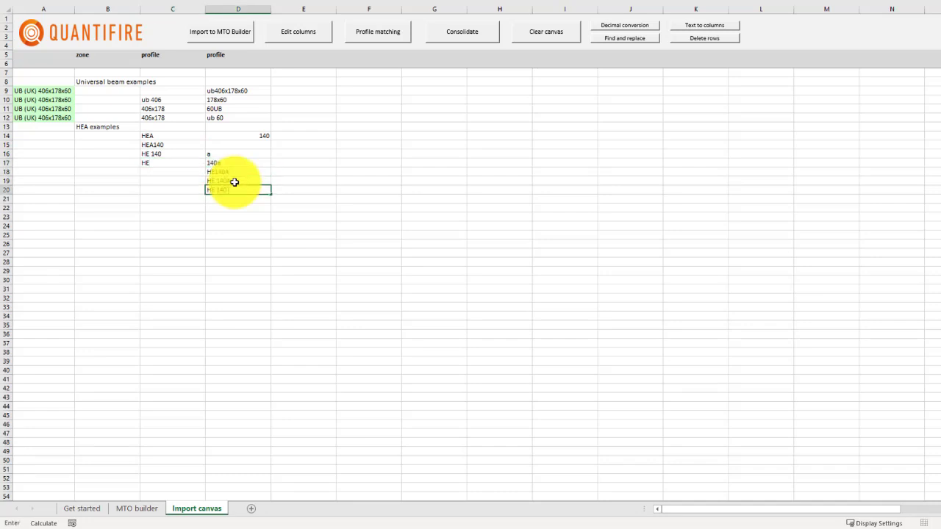
key(Return)
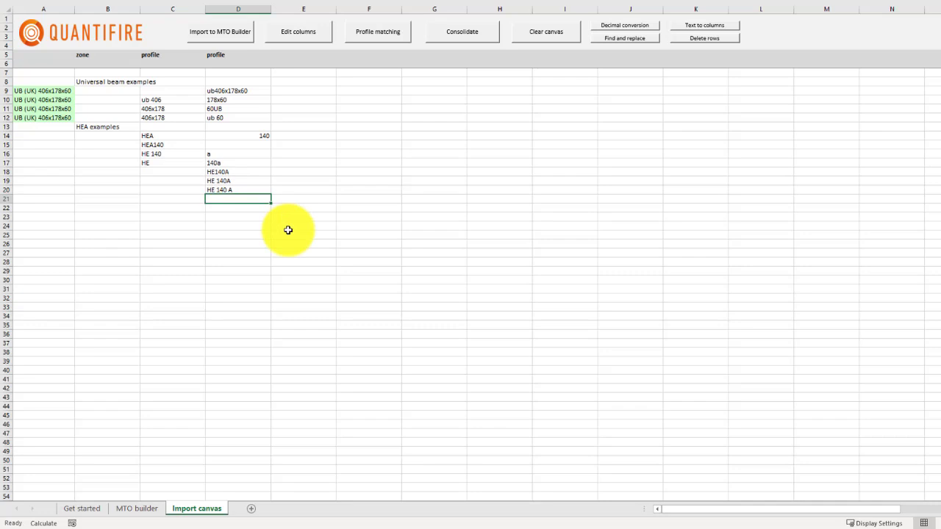
click(404, 42)
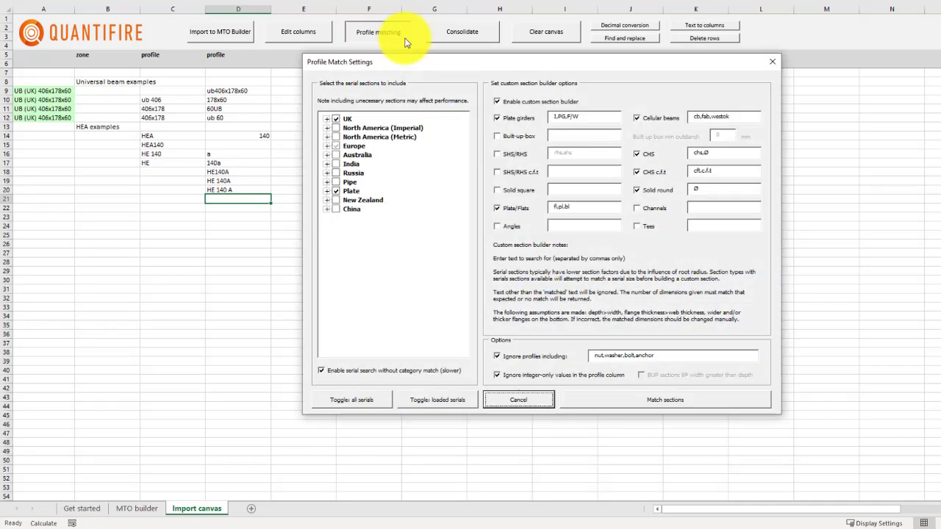
click(719, 406)
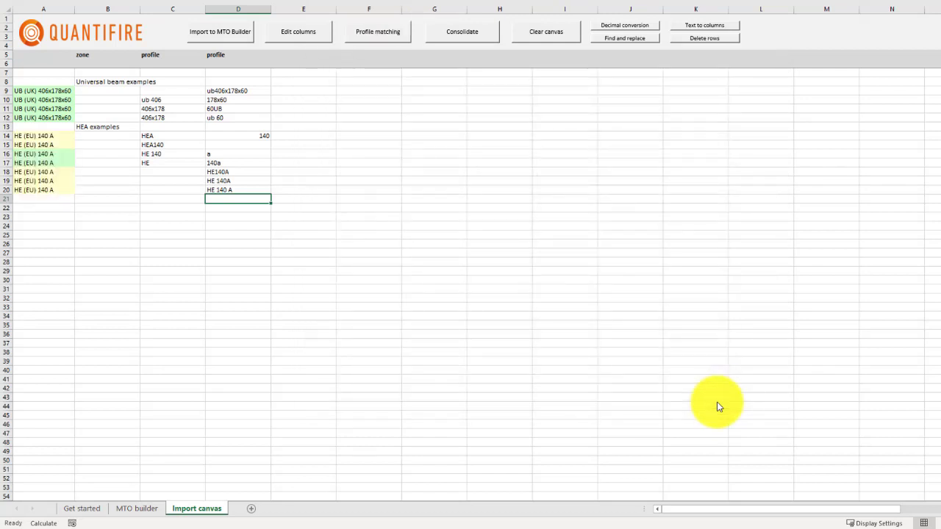
Enter the zone name "Plate girder examples" in cell B21.
click(121, 200)
text(Plat)
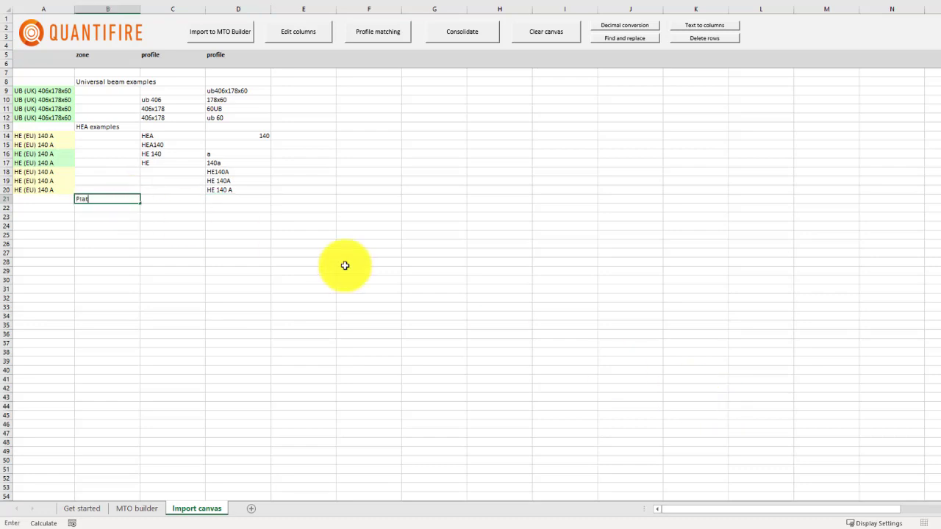
text(e girder examples)
key(Return)
key(ctrl+Home)
Enter "PG" in C22 with "600x200x12x20" in D22, and match the sections with the plate girder custom builder enabled.
click(189, 209)
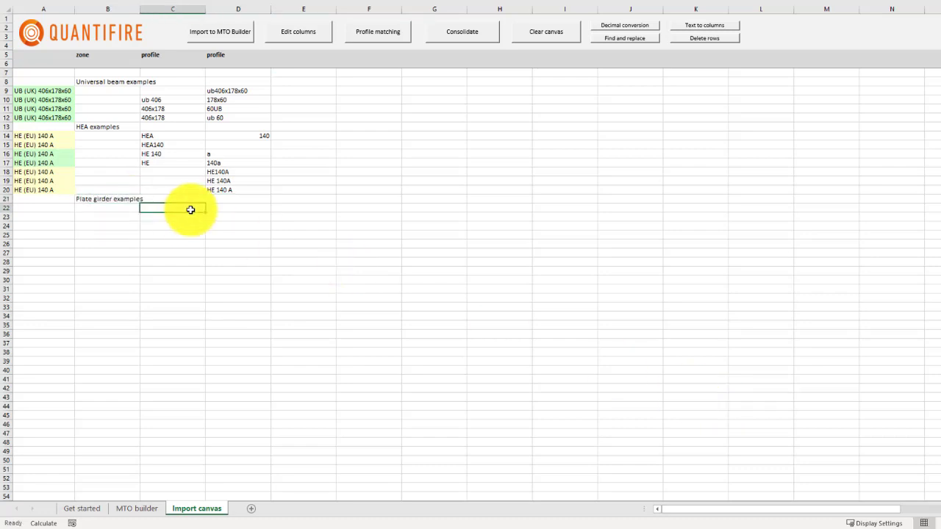
click(128, 200)
key(Down)
key(Right)
text(PG)
key(Tab)
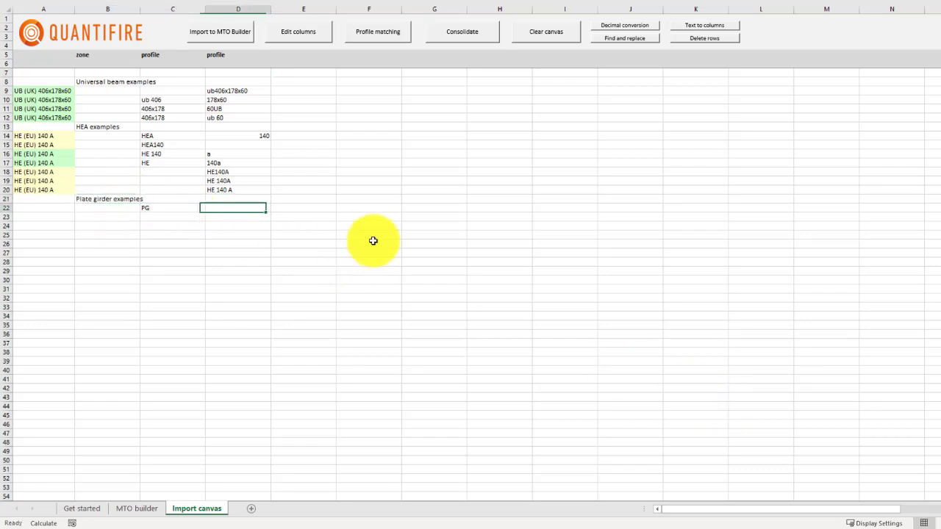
text(600x200x12x20)
key(Return)
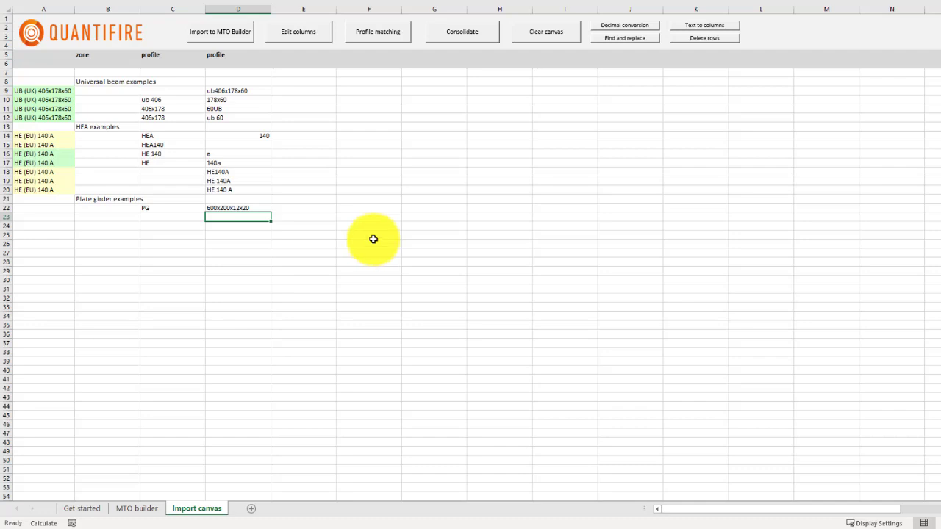
click(397, 39)
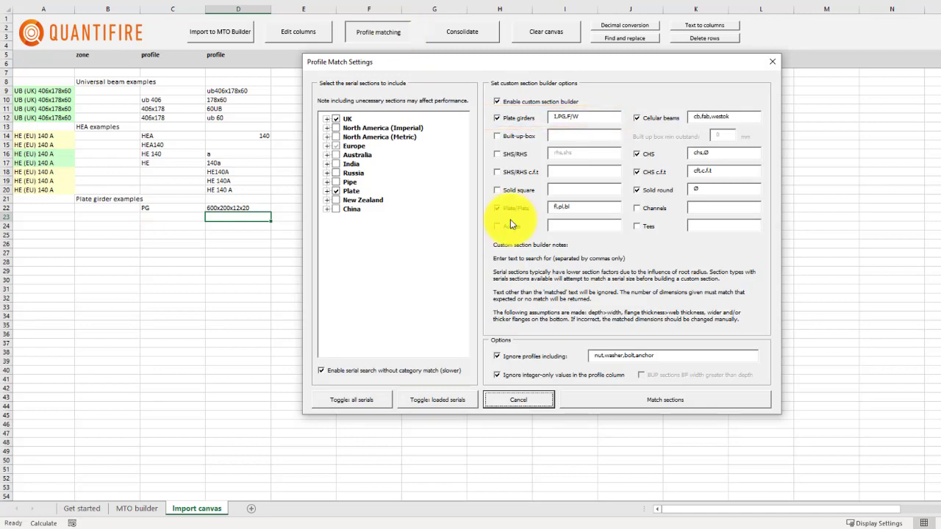
click(700, 397)
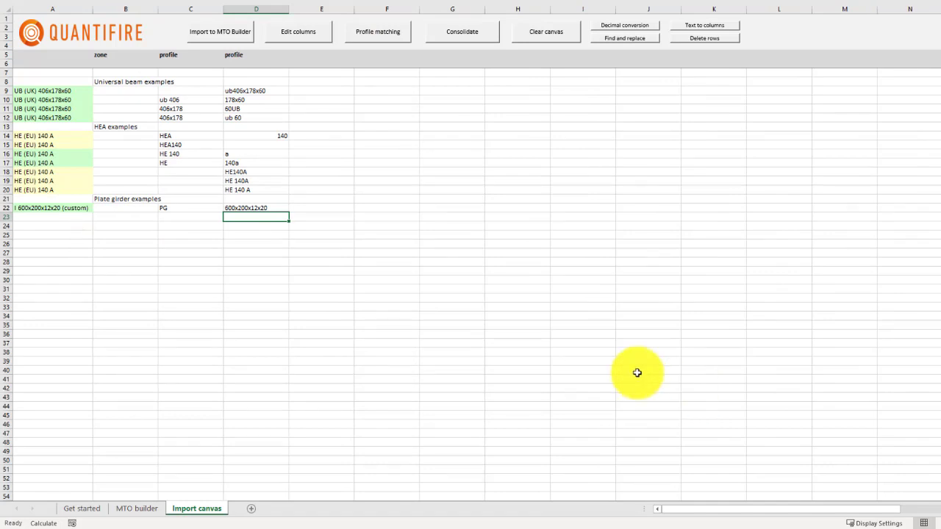
Add a plate girder in row 23 with "plated_I" in C and "600x200x12x20" in D, and match the sections.
click(211, 216)
text(plated_I)
key(Tab)
text(600x200x12x20)
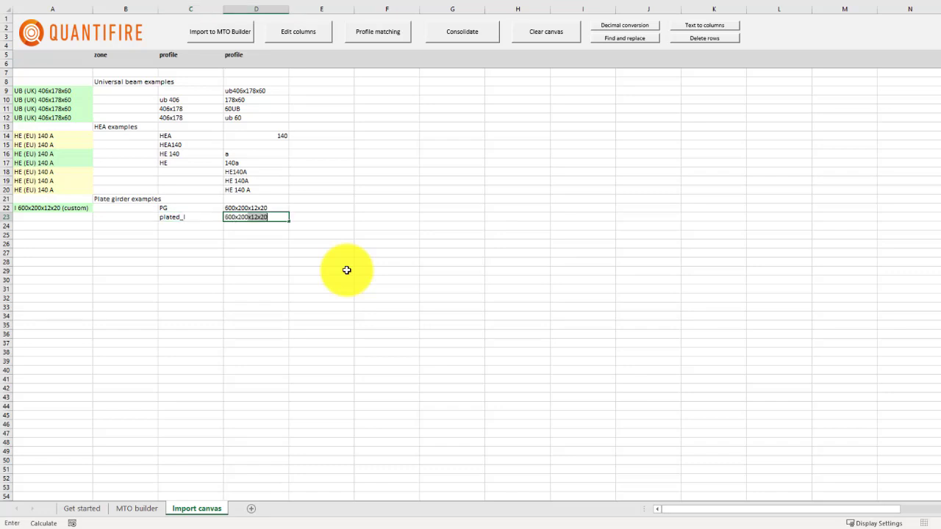
key(Return)
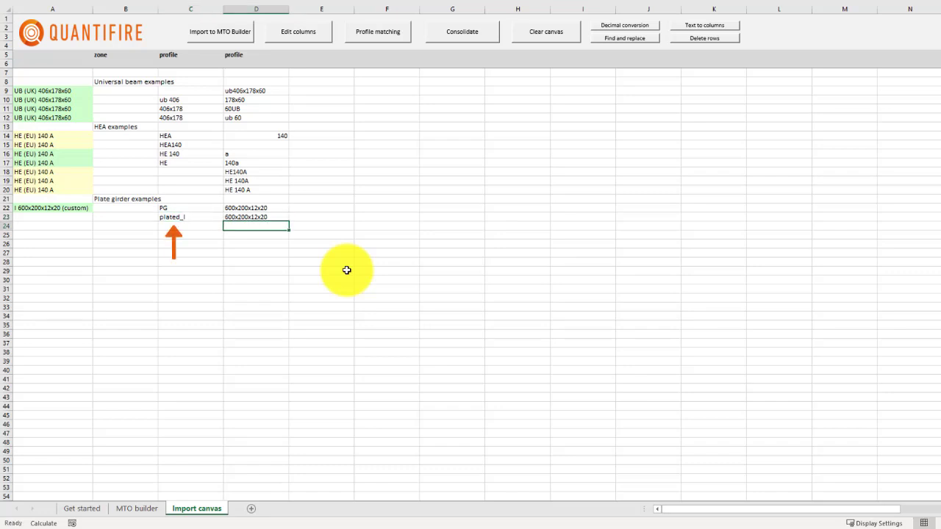
click(378, 33)
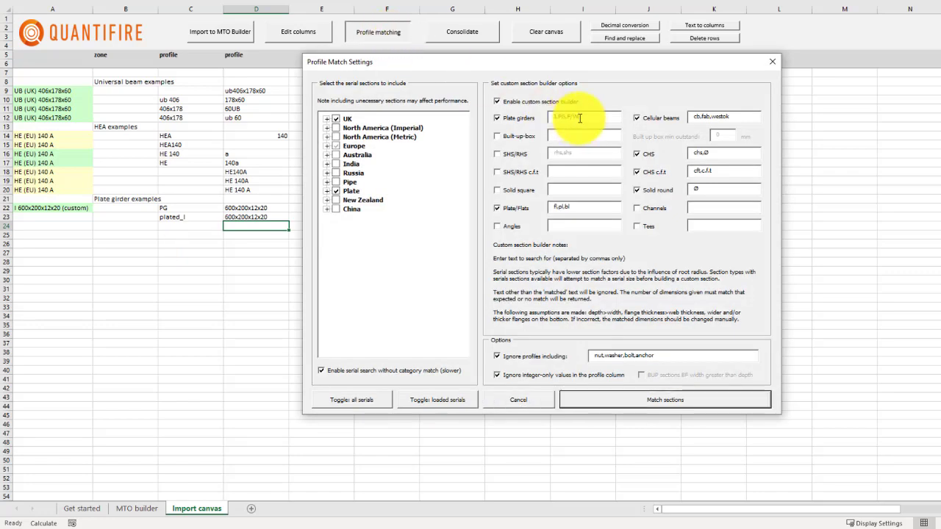
click(729, 400)
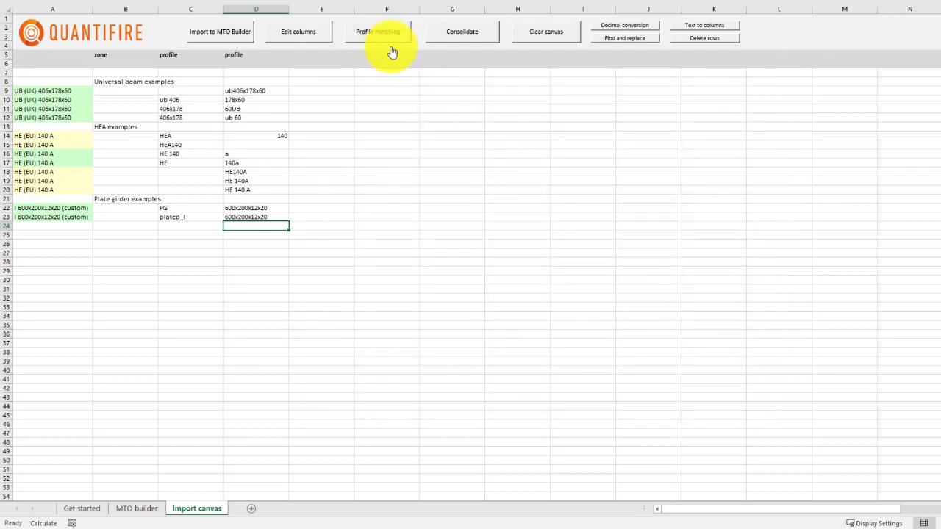
Add a plate girder in row 24 with "PG" in C and the thicknesses reversed as "600x200x20x12" in D, and match the sections.
click(193, 227)
text(PG)
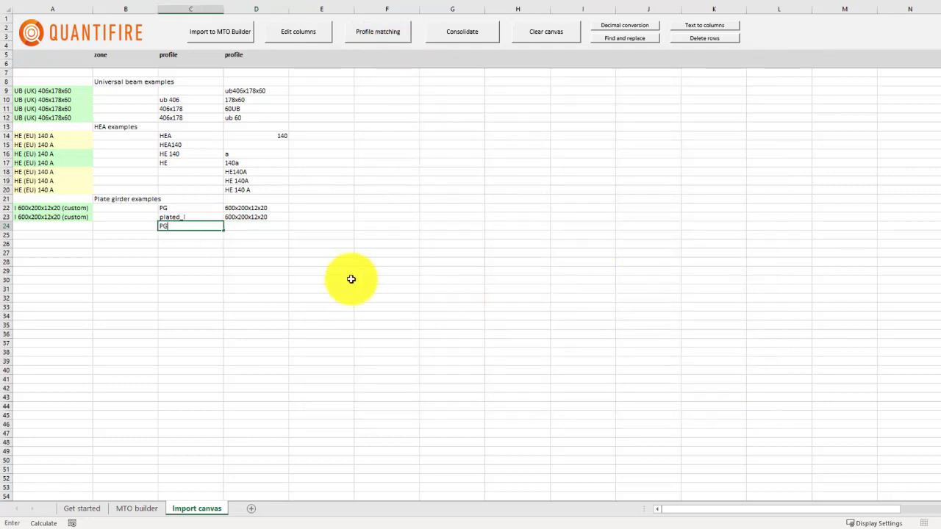
key(Tab)
text(600x200x20x12)
key(Return)
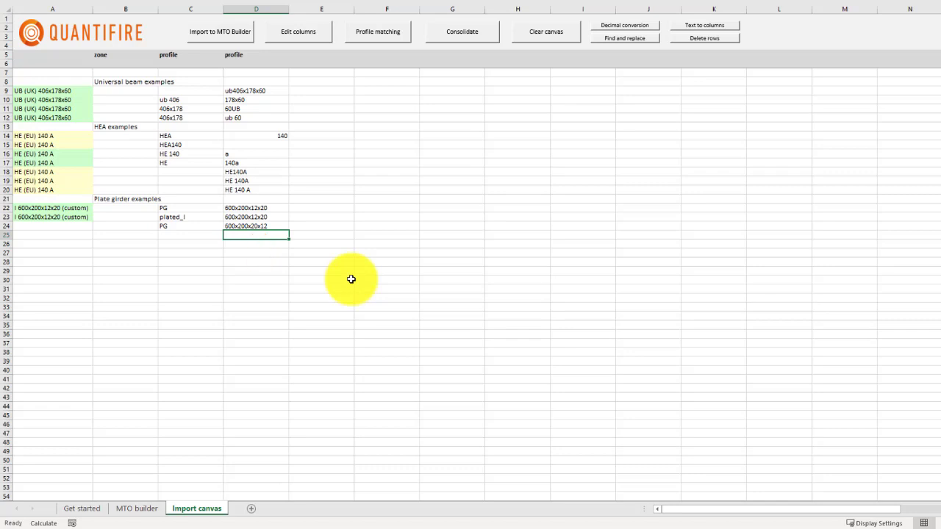
click(397, 33)
click(702, 401)
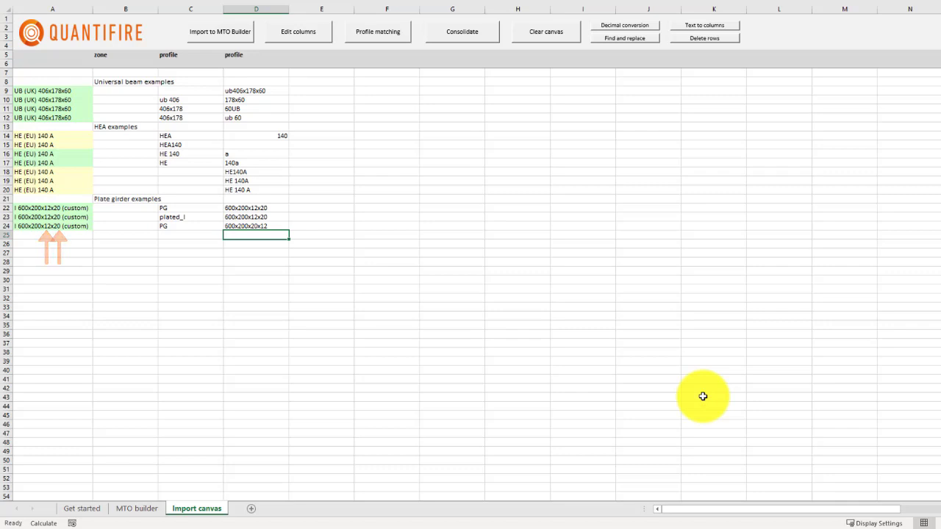
Enter "I" in C25 with "600x200x20x12" in D25.
key(Left)
text(I)
key(Right)
text(600x200x20x12)
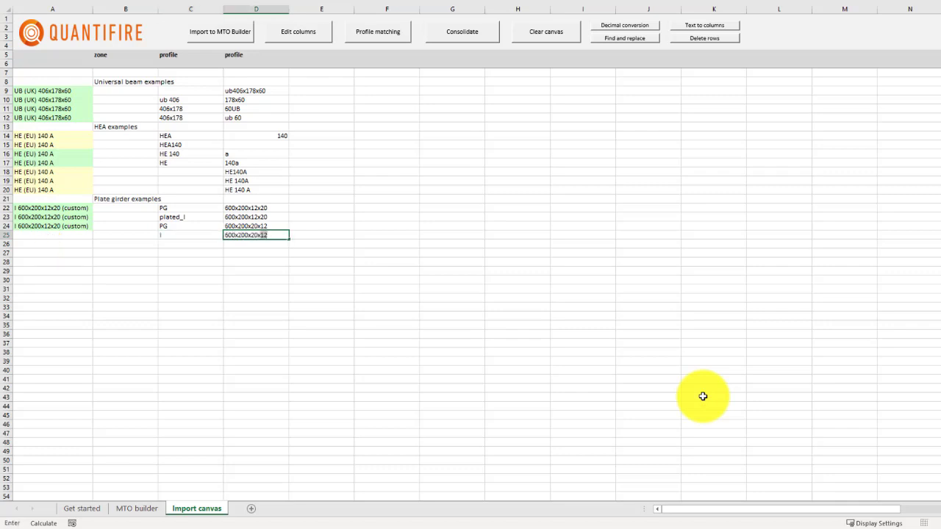
key(Return)
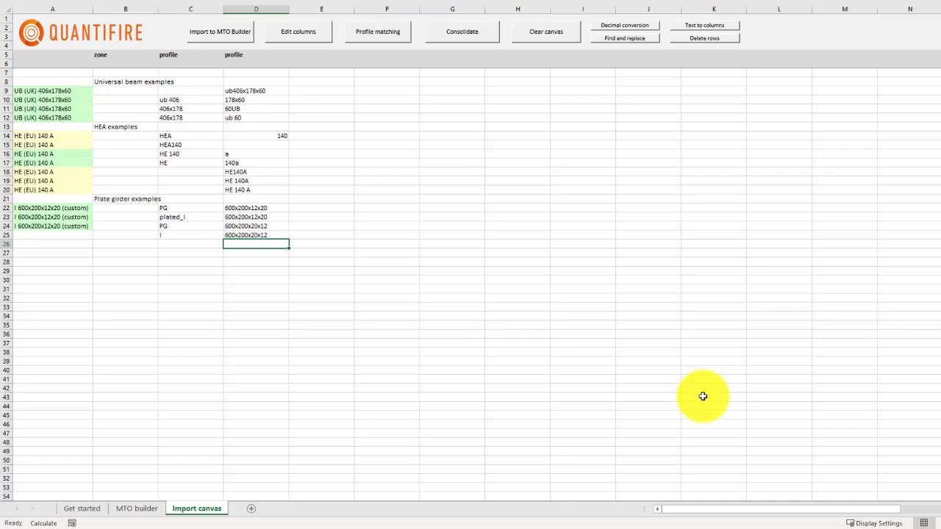
Assign a custom I-shape to A25 with overall depth 600 mm, top flange width 200 mm, web thickness 20 mm and top flange thickness 12 mm.
click(80, 233)
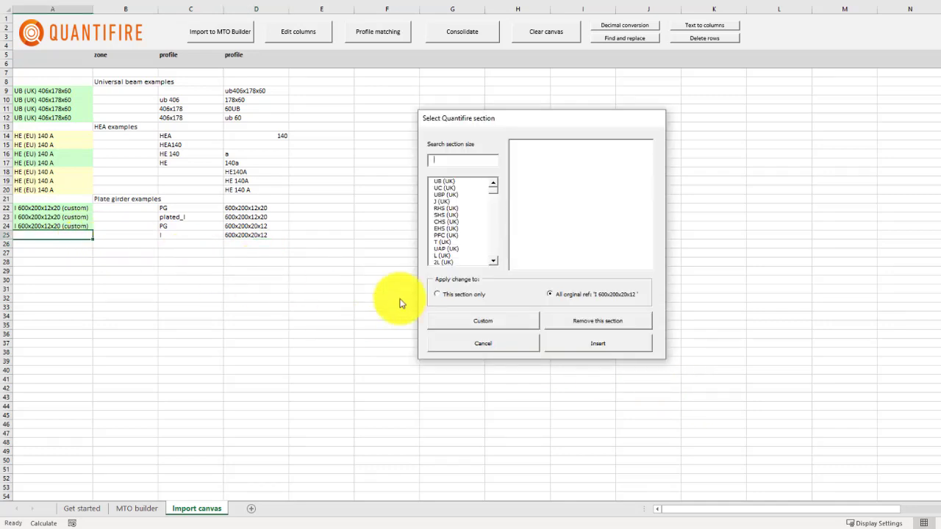
click(492, 319)
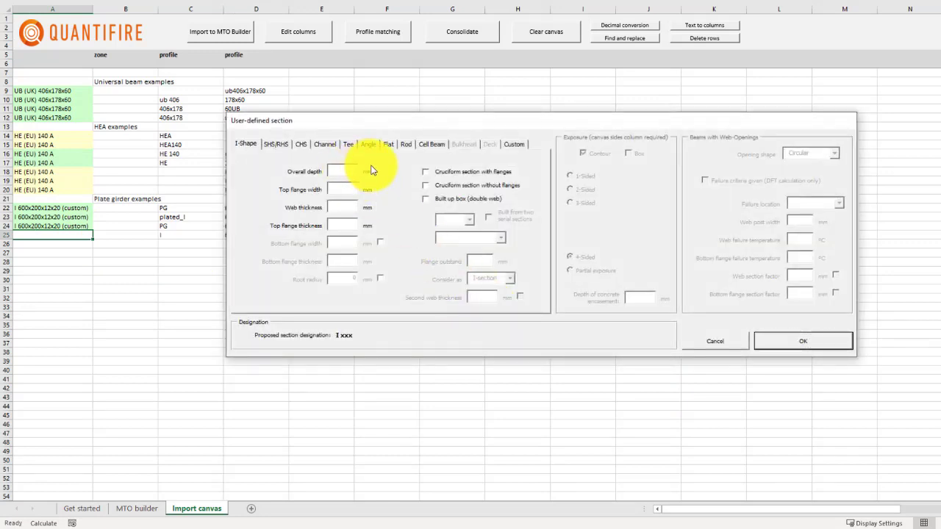
key(Tab)
text(200)
key(Tab)
text(20)
key(Tab)
text(12)
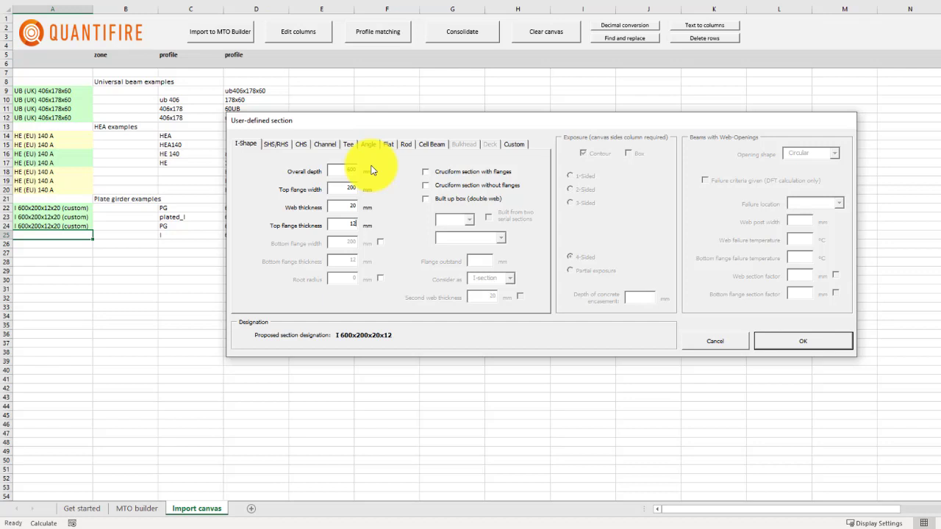
click(812, 340)
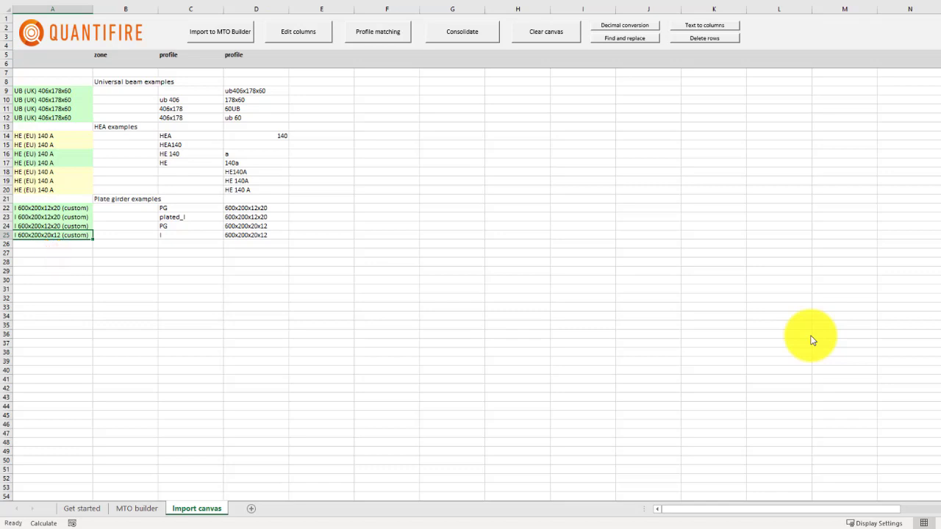
Add a girder with unequal flanges in row 26, with "I" in C and "600x200x300x12x20" in D, and match the sections.
click(211, 243)
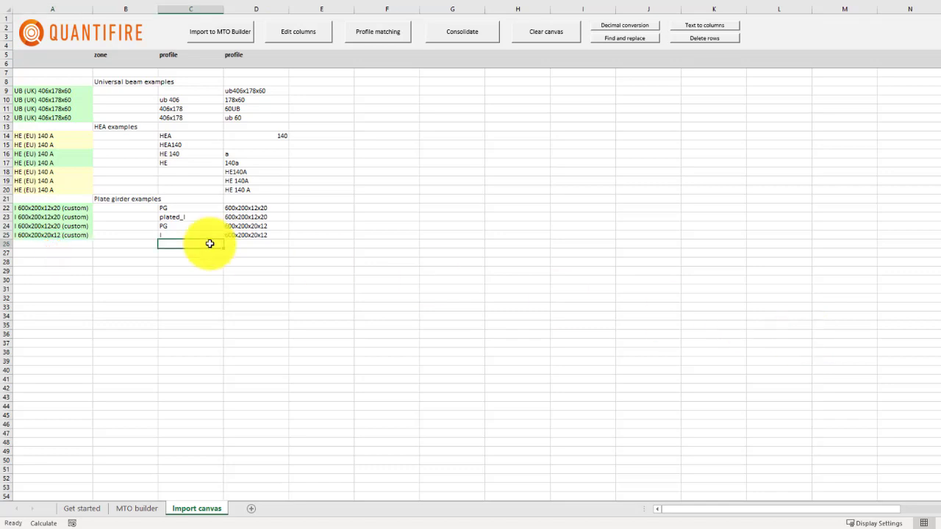
text(I)
key(Tab)
text(600x)
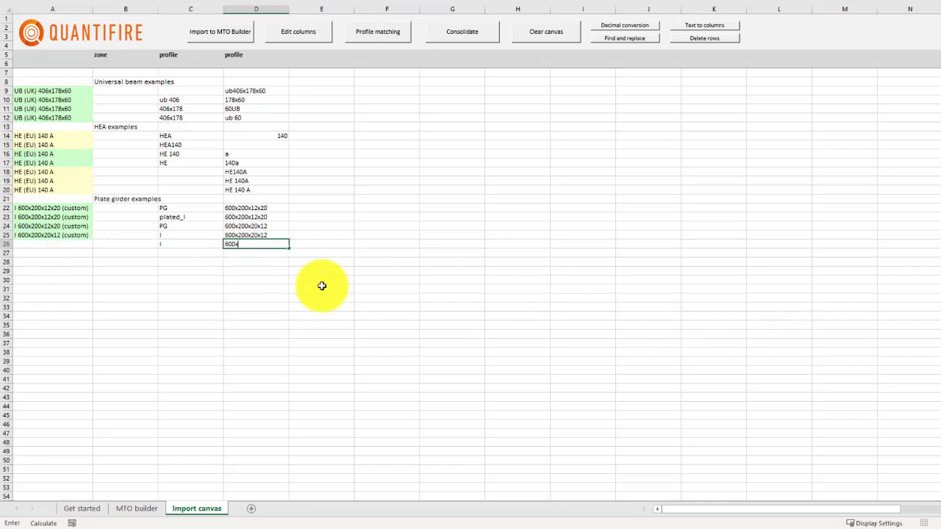
text(200x300x12x200x300x12x)
key(Return)
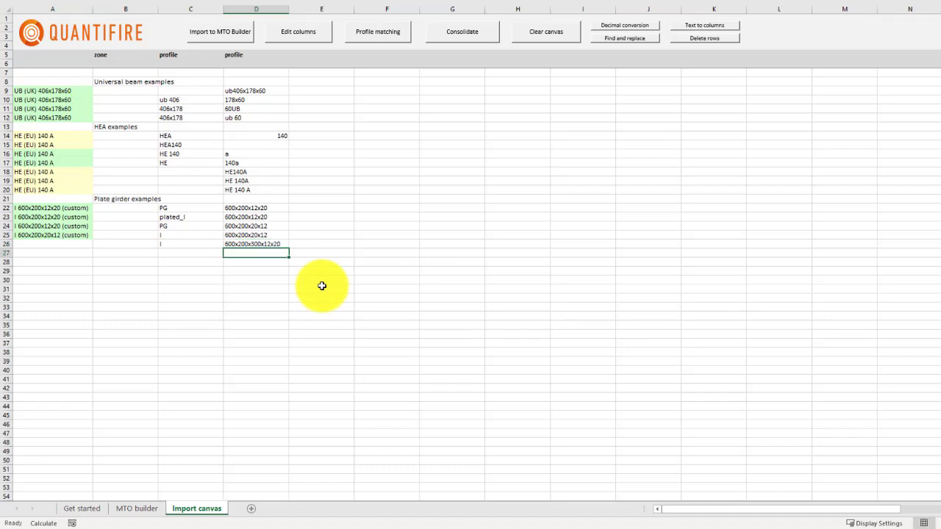
click(398, 40)
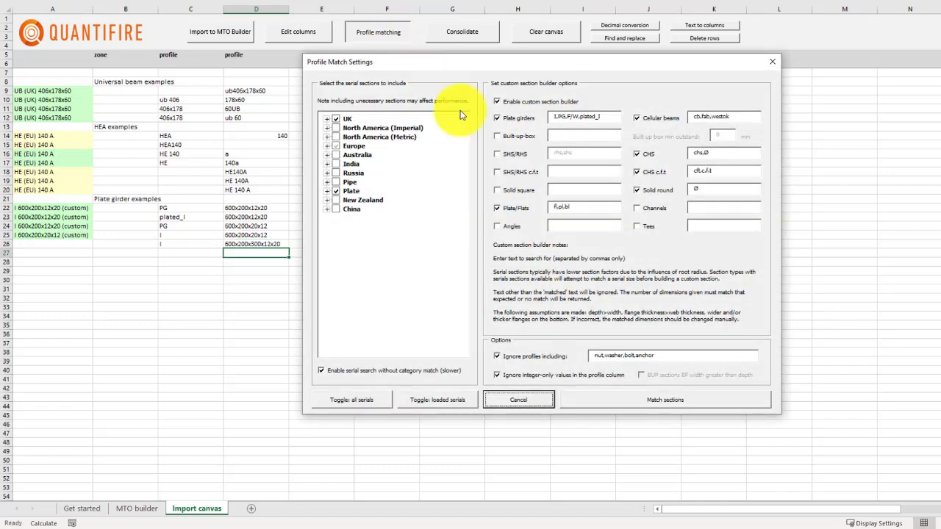
click(701, 396)
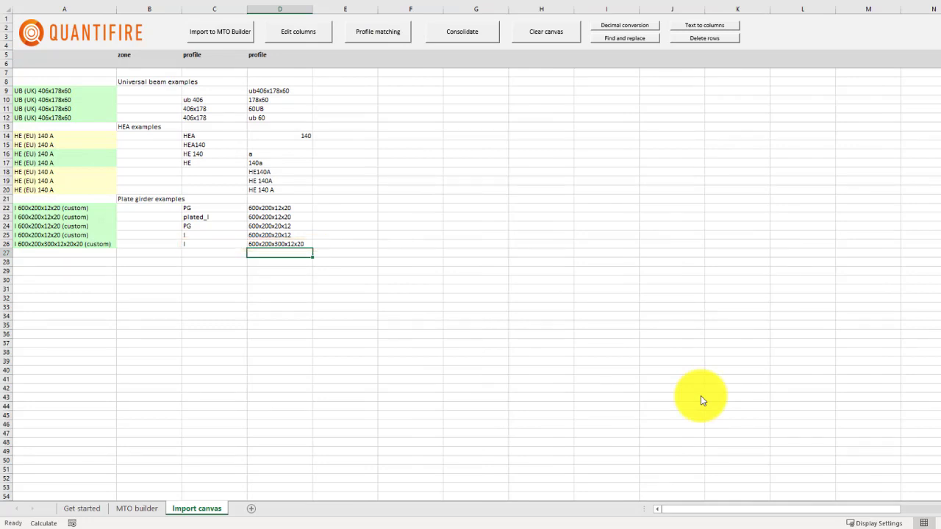
Enter the heading "Cellular beam examples" in B27 and run the section matching.
click(164, 252)
text(Cellular beam examples)
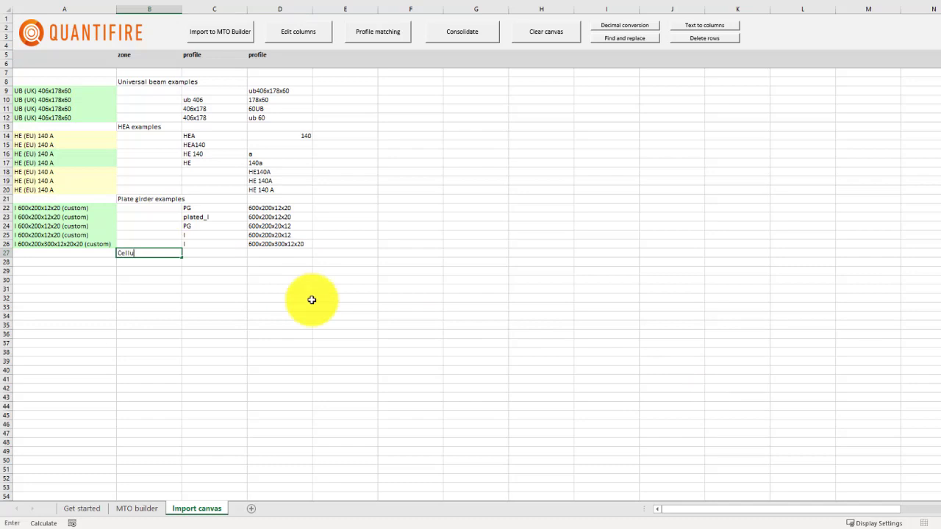
key(Return)
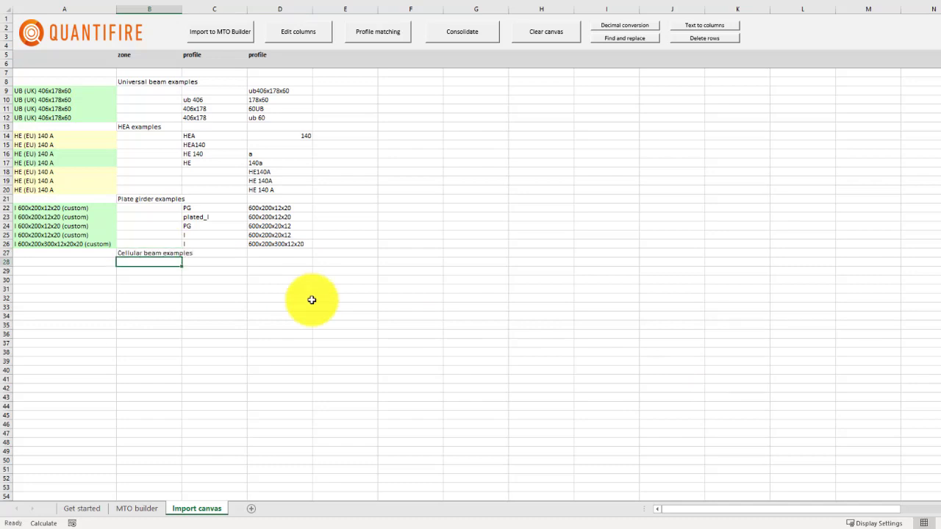
click(402, 41)
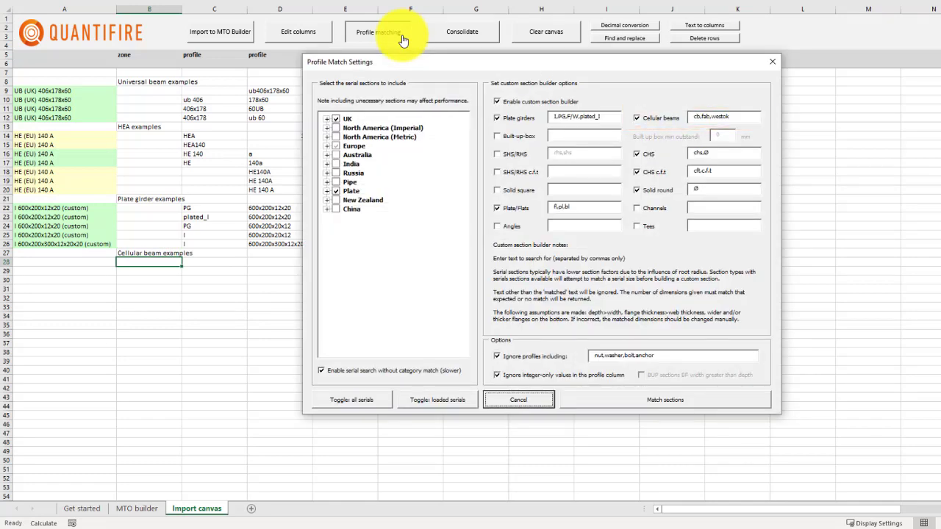
click(696, 402)
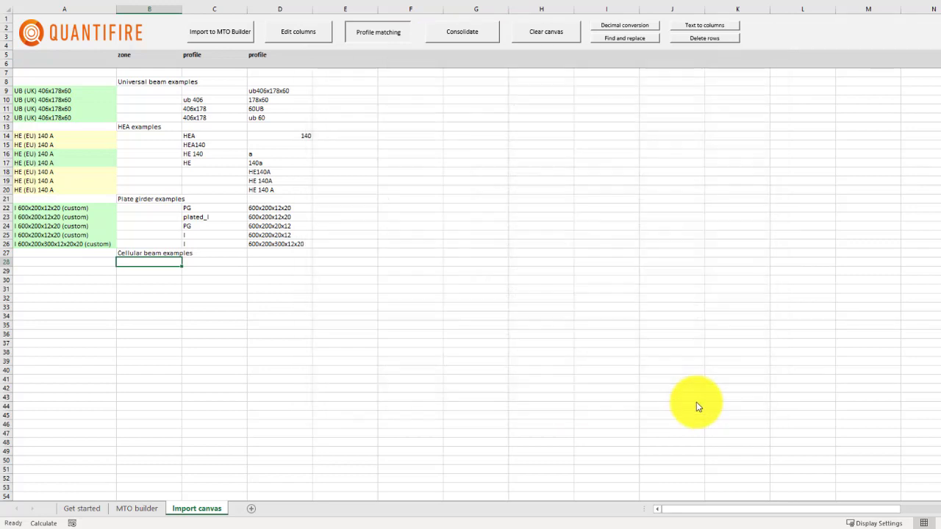
Add a cellular beam in row 28 with "CB" in C and "500x250x10x20" in D, and match the sections.
click(238, 263)
text(CB)
key(Tab)
text(500x250x10x20)
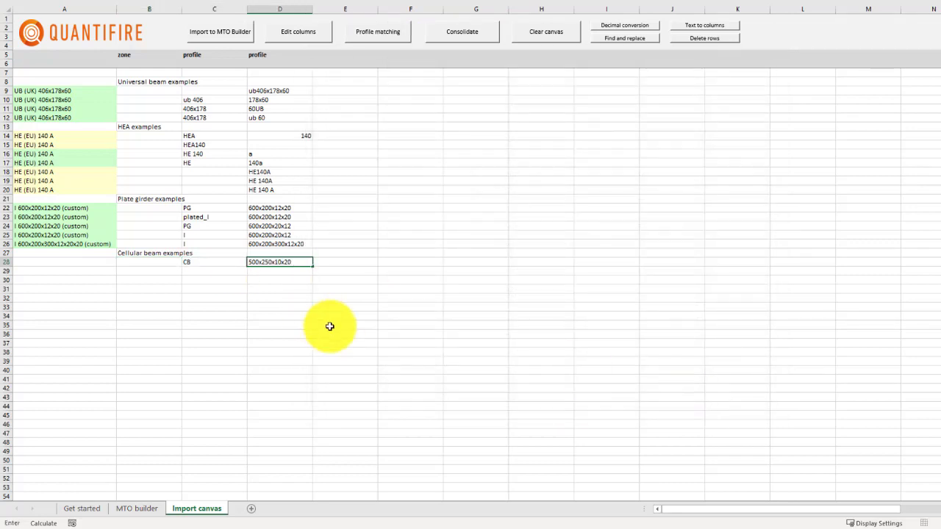
key(Return)
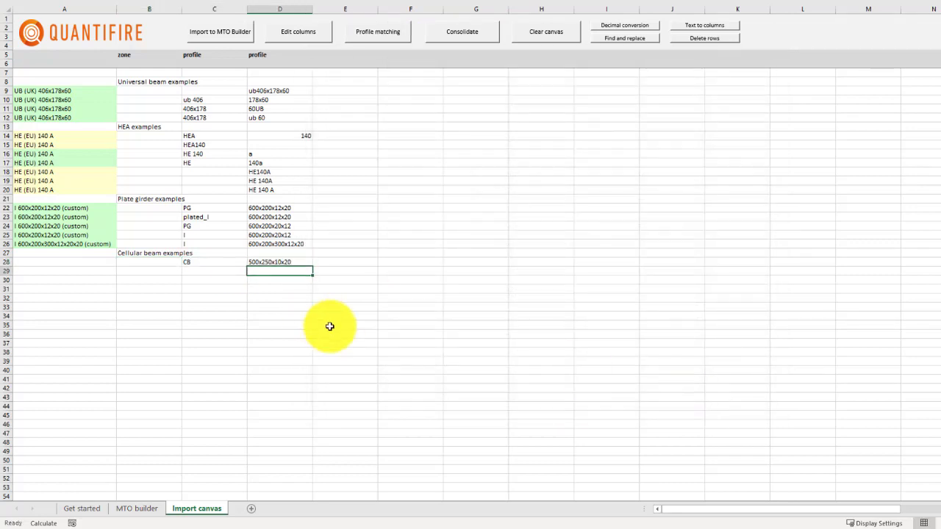
click(389, 34)
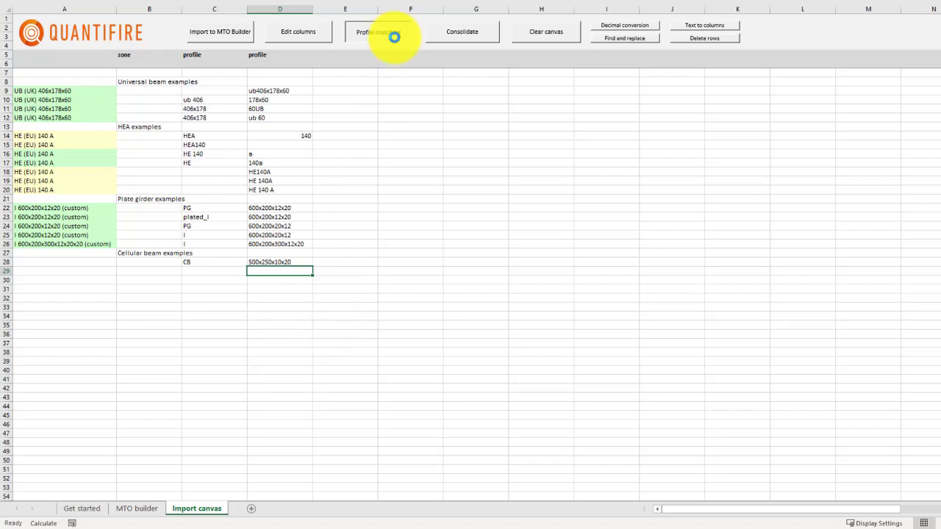
click(703, 398)
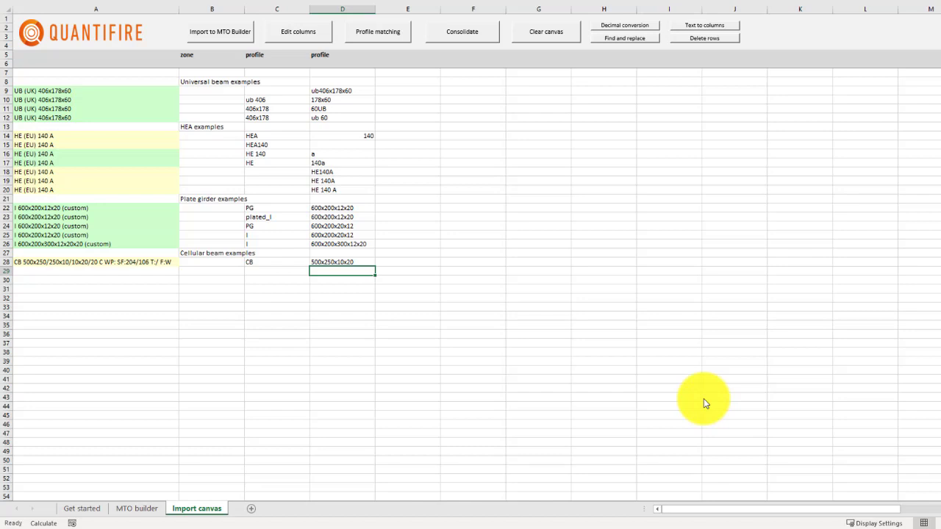
Add an asymmetric cellular beam in row 29 with "CB" in C and "533x140/178x56.5" in D, and match the sections.
click(300, 271)
text(CB)
key(Tab)
text(533x140/178x56.5)
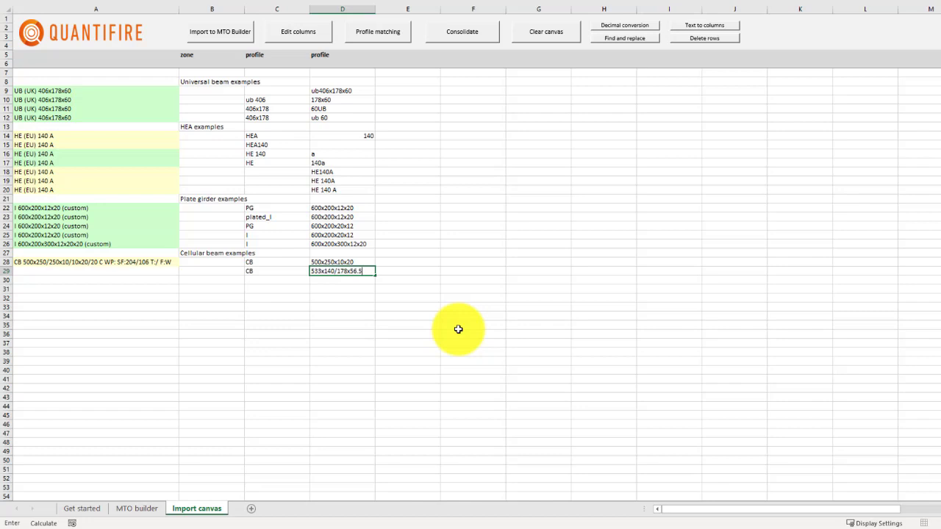
key(Return)
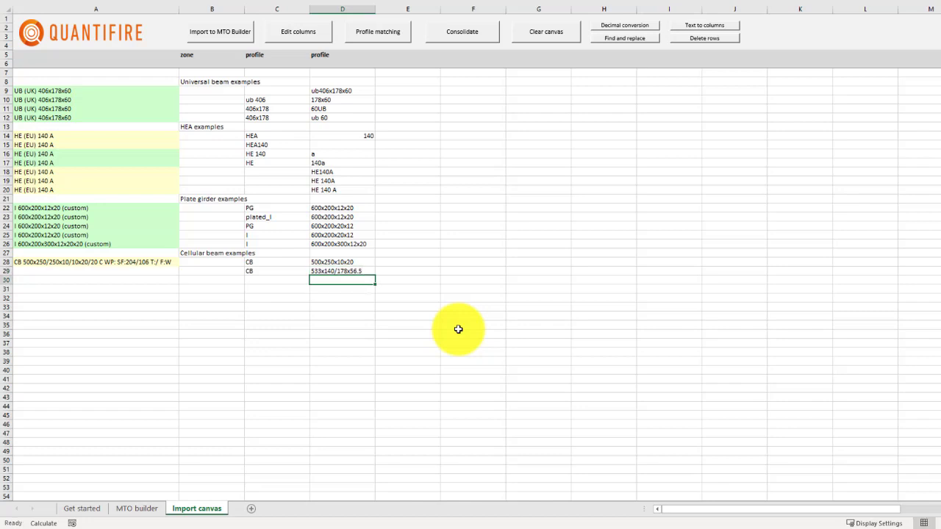
click(406, 37)
click(702, 404)
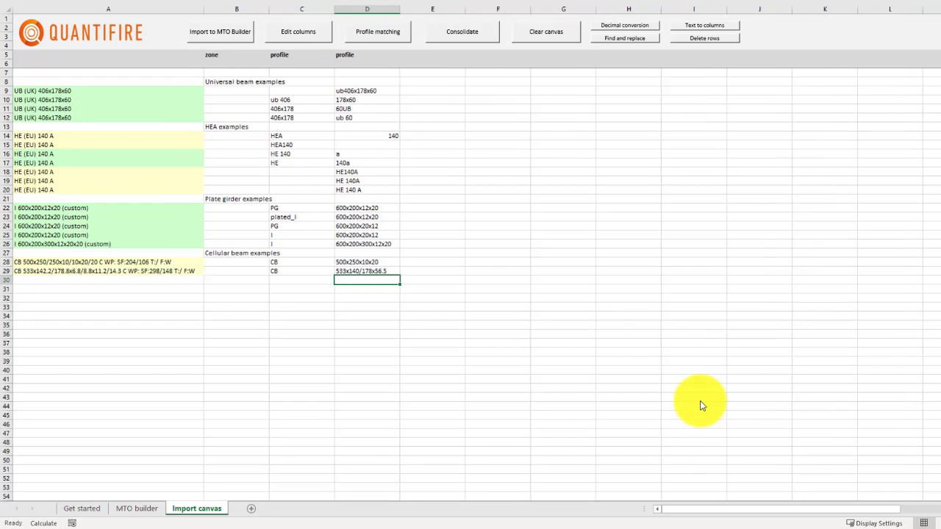
Enter "Hollow examples" in B30, "shs 200*10" in C31 and "shs 200x200x10" in C32, and match the sections.
key(Left)
key(Left)
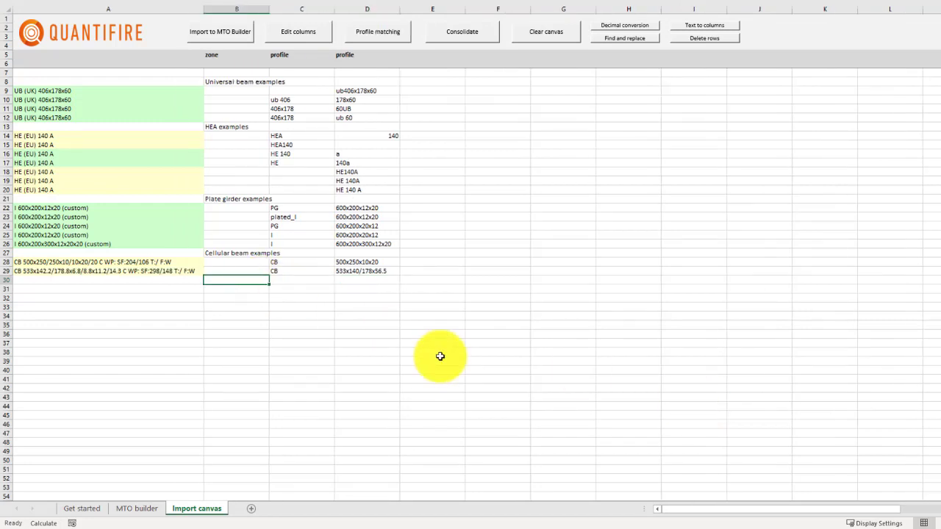
text(Hollow examples)
key(Return)
key(Right)
text(shs 200*10)
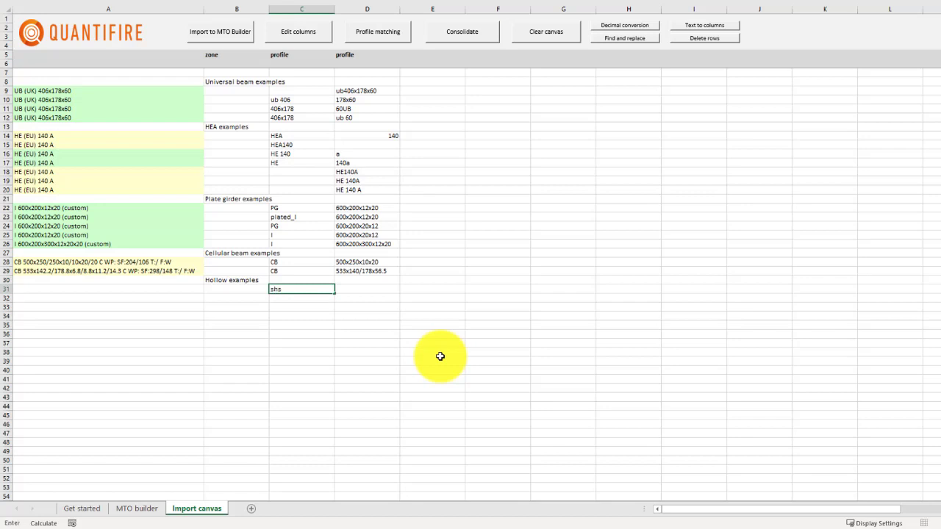
key(Return)
text(shs 200x200)
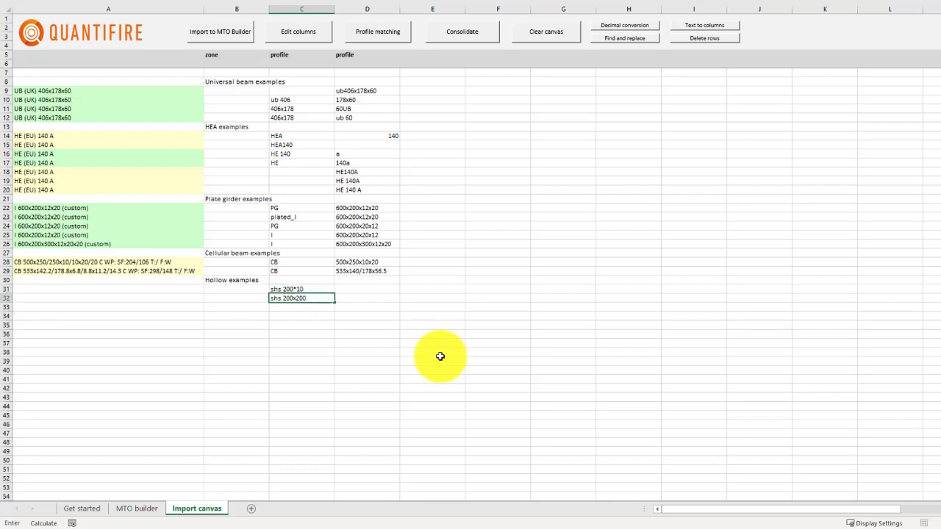
key(Return)
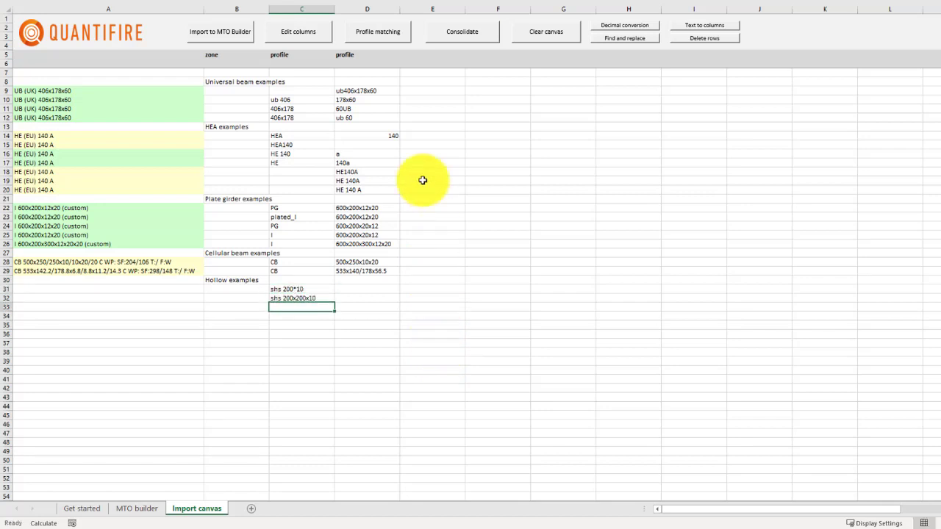
click(407, 38)
click(693, 400)
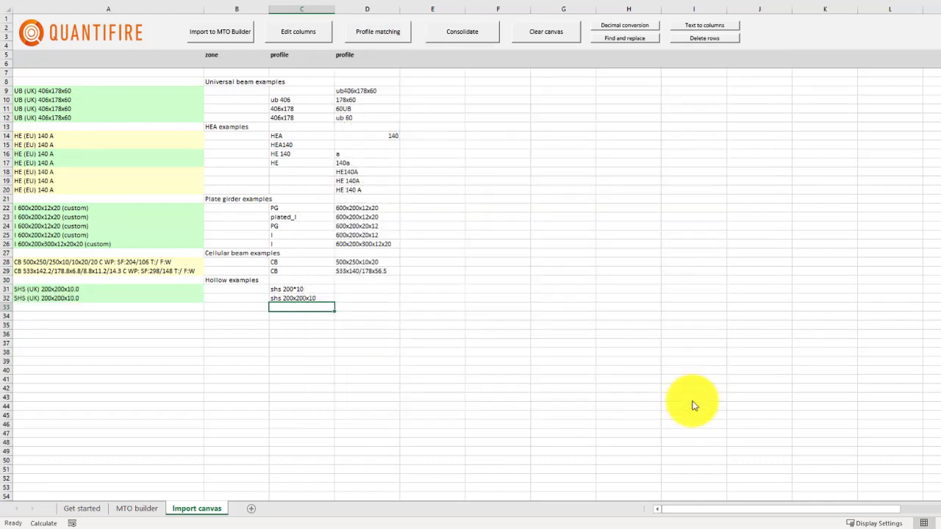
Enter the heading "Concrete filled tube examples" in B33 and "cft 300x15" in C34, and match the sections.
click(249, 307)
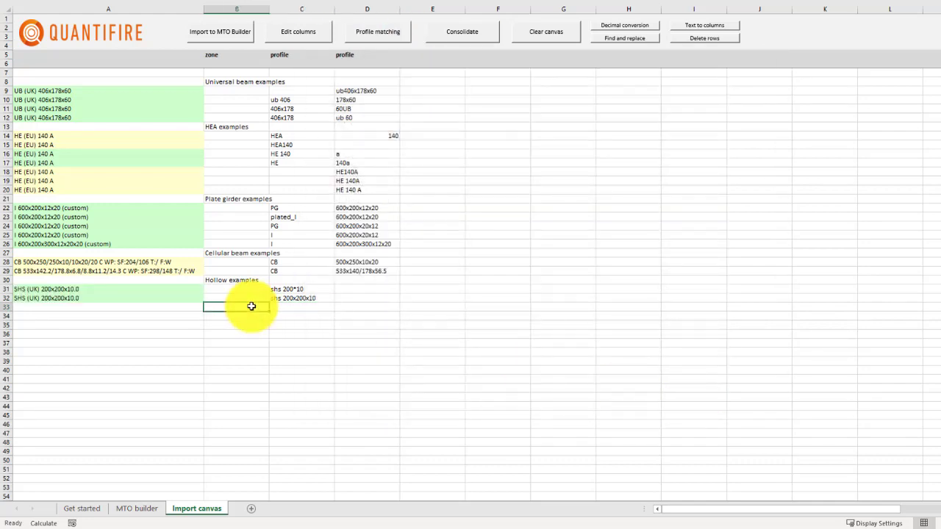
text(Concrete filled tube examples)
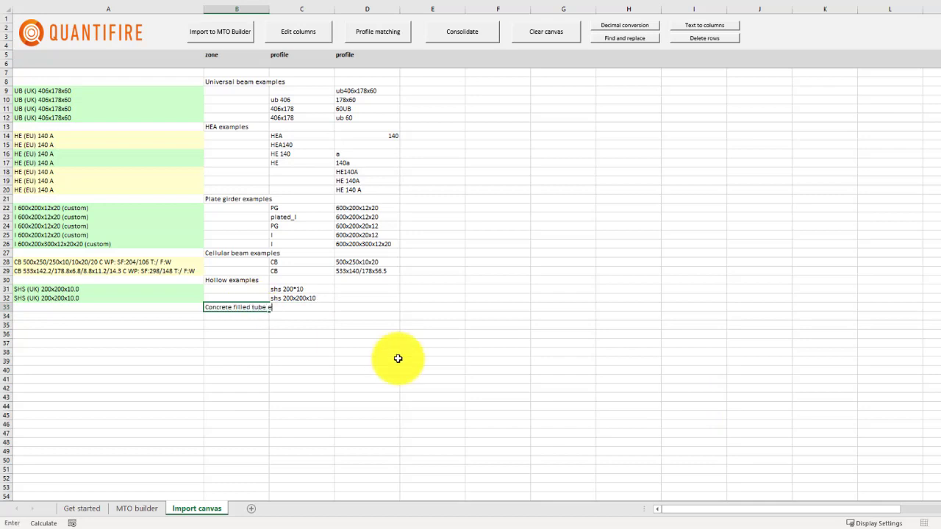
key(Return)
key(Tab)
text(cft 300x15)
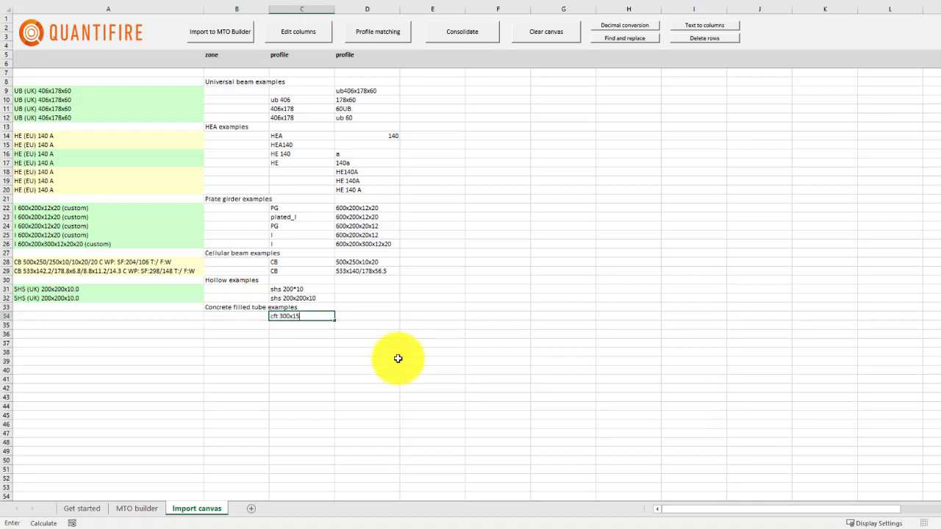
key(Return)
click(410, 40)
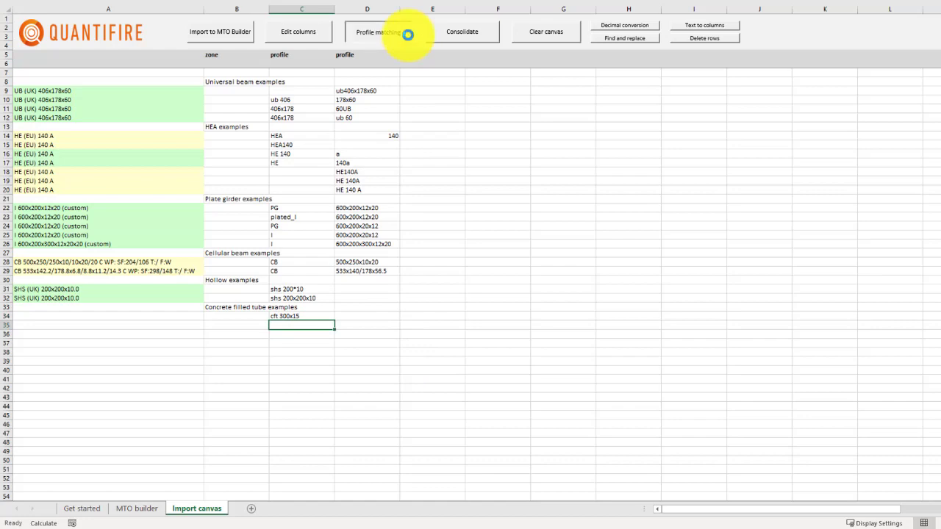
click(707, 457)
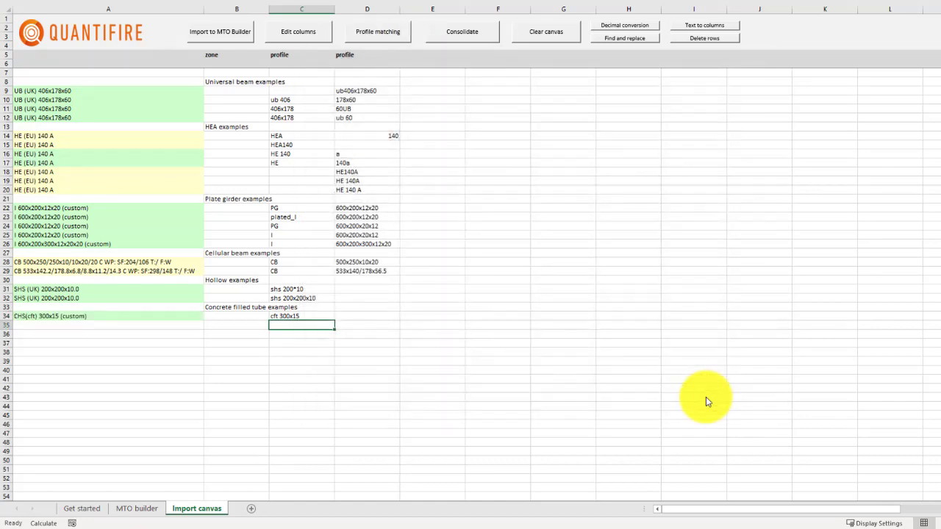
Enter the rectangular concrete filled tube "rhs_cft 400x300x12" in C35.
text(rhs_cf)
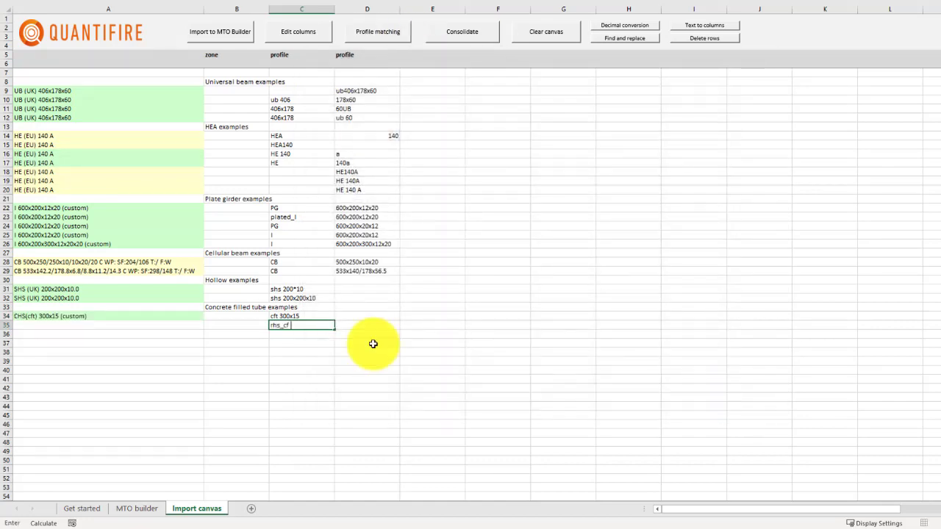
text(t 400x300x12)
key(Return)
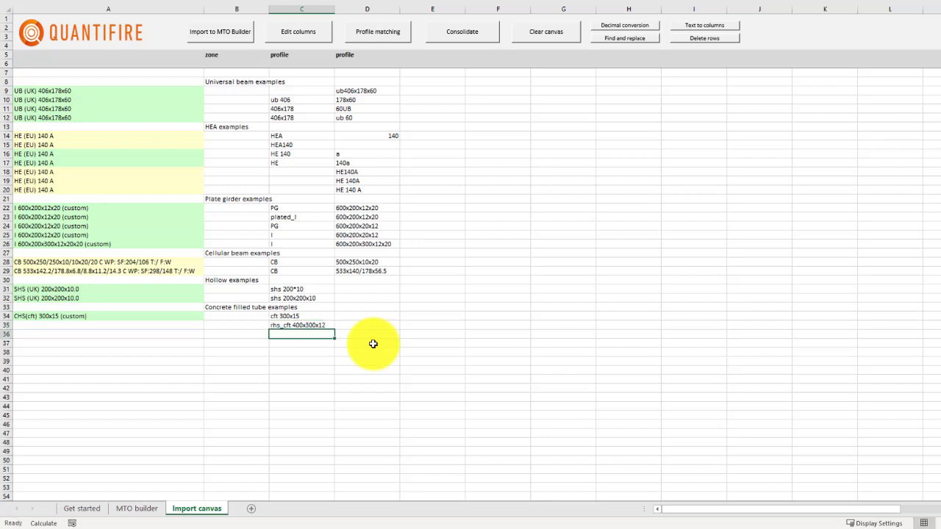
Set "rhs_cft" as the search text for custom SHS/RHS c.f.t sections and match the sections.
click(404, 38)
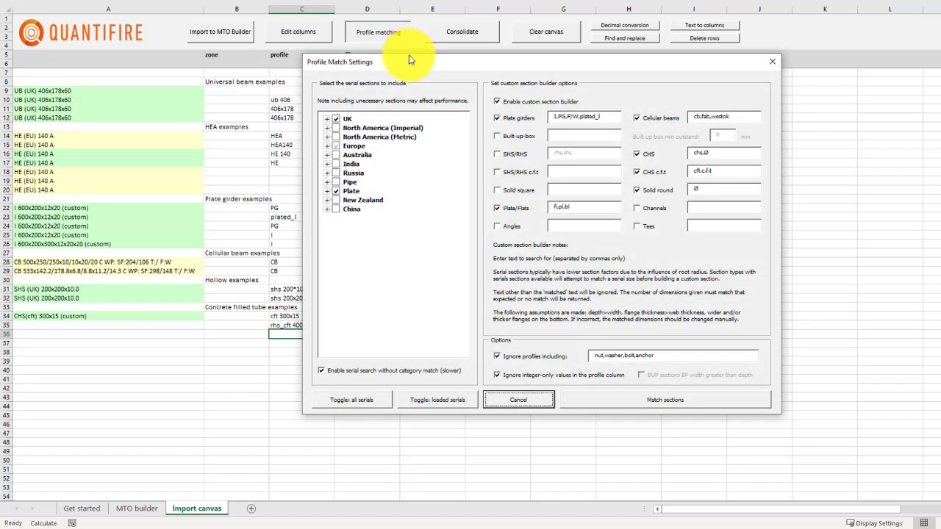
click(615, 170)
text(rhs_cft)
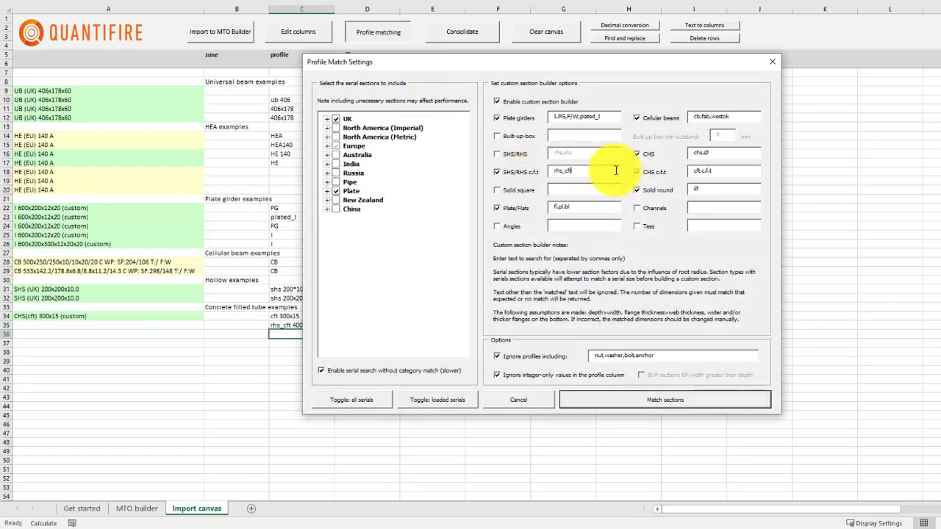
click(734, 398)
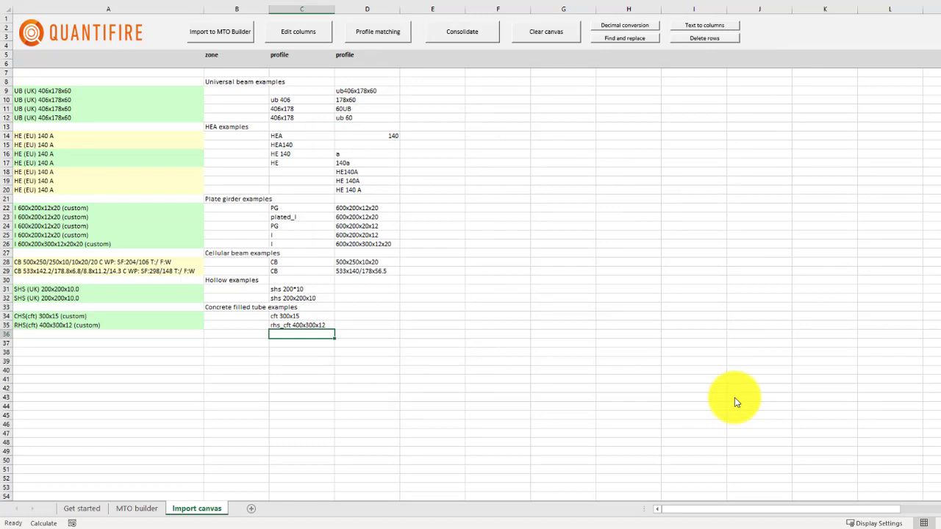
Import the matched list into the MTO Builder with a user set critical temperature of 500 °C, and return to the import canvas.
click(251, 38)
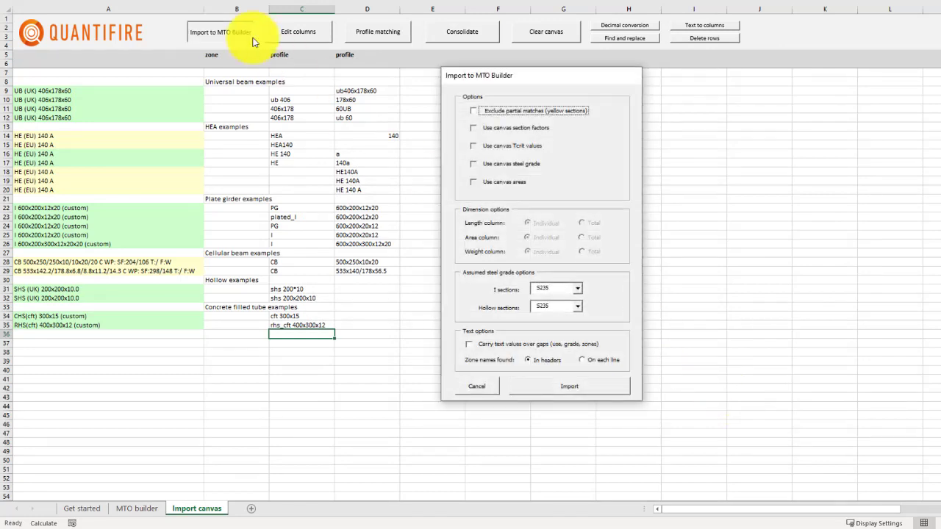
click(604, 384)
click(485, 193)
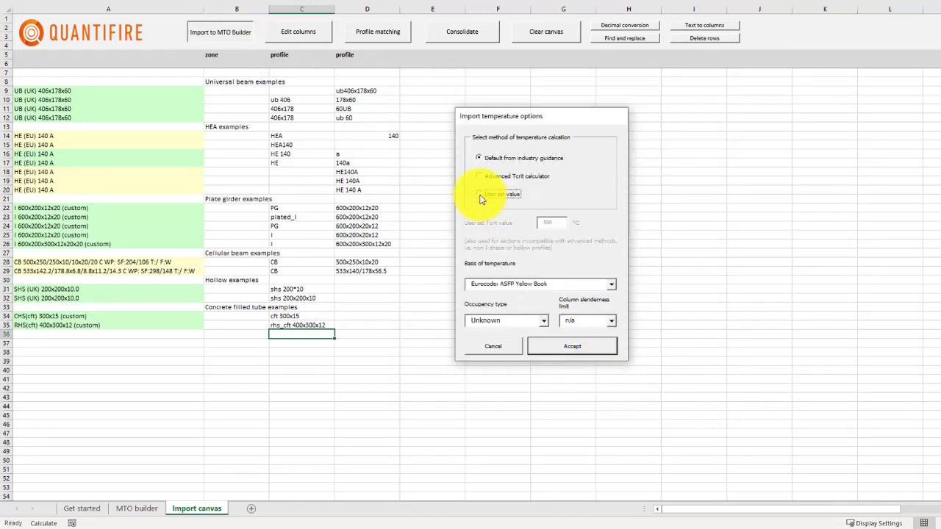
click(603, 347)
click(524, 288)
click(556, 277)
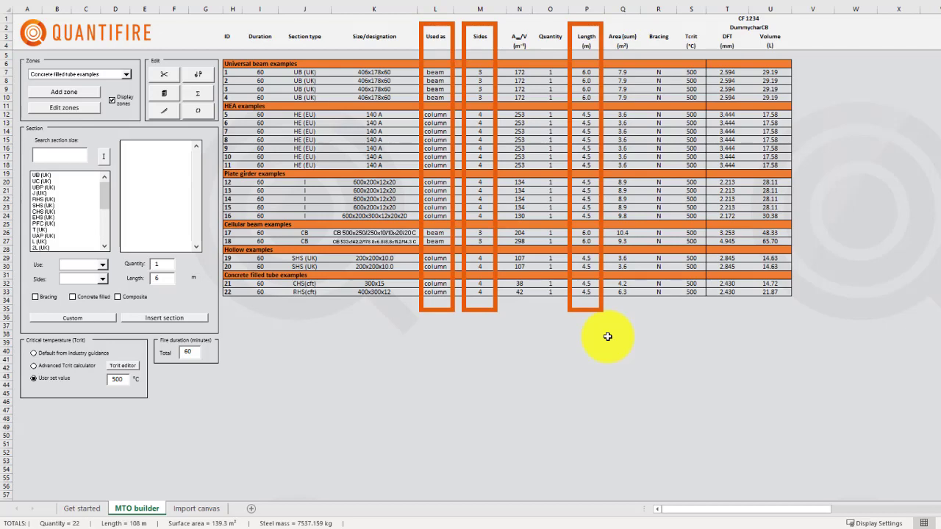
click(213, 511)
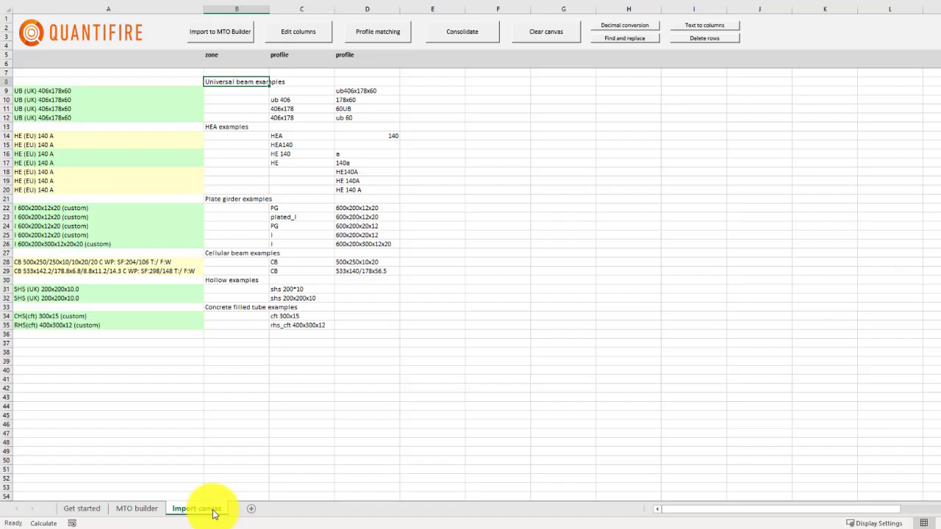
Add canvas columns for total fire duration in E, quantity in F, length in G and Tcrit in H.
click(321, 46)
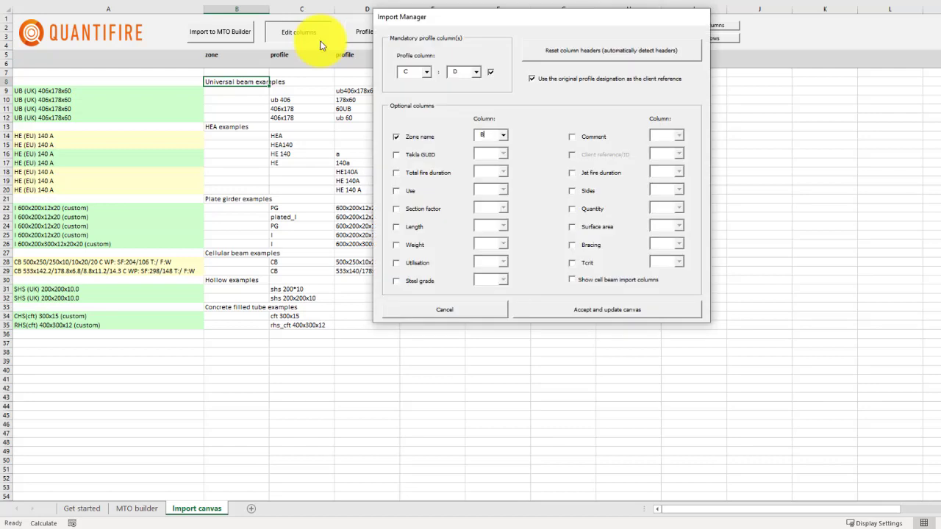
click(395, 173)
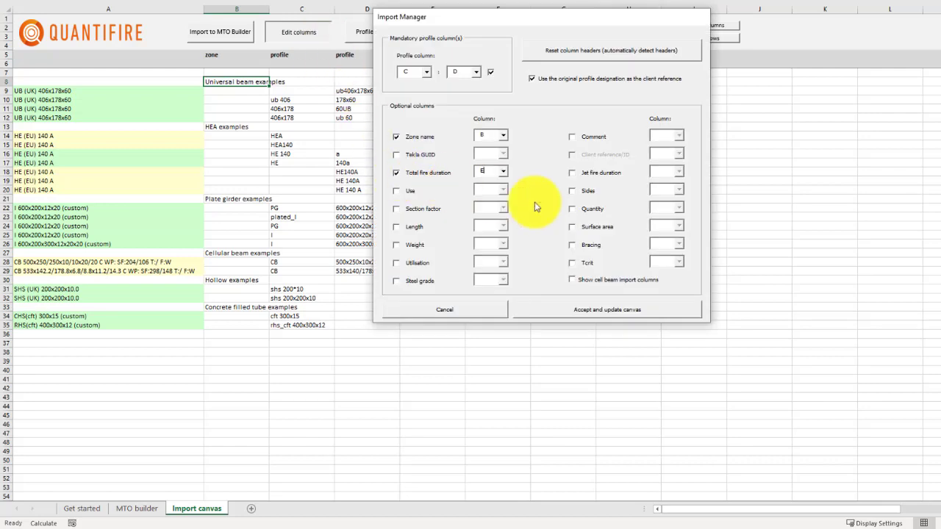
click(396, 227)
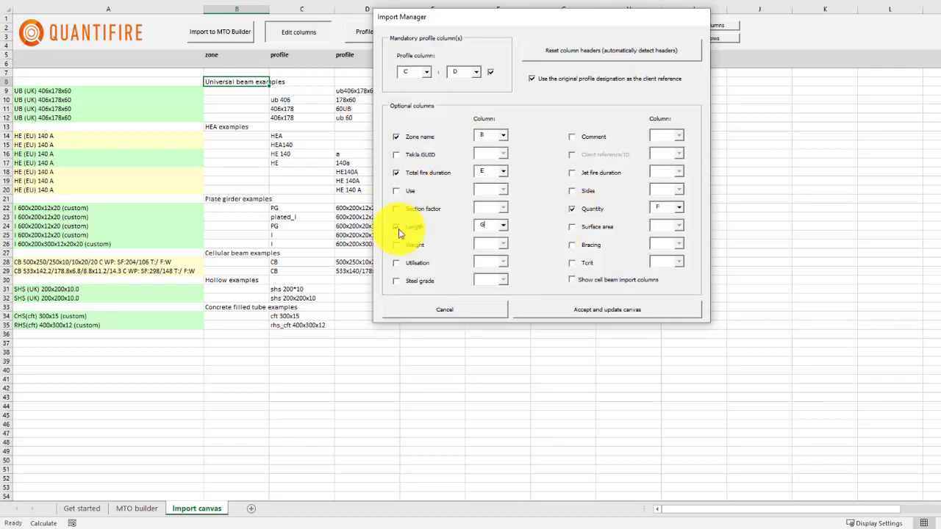
click(572, 262)
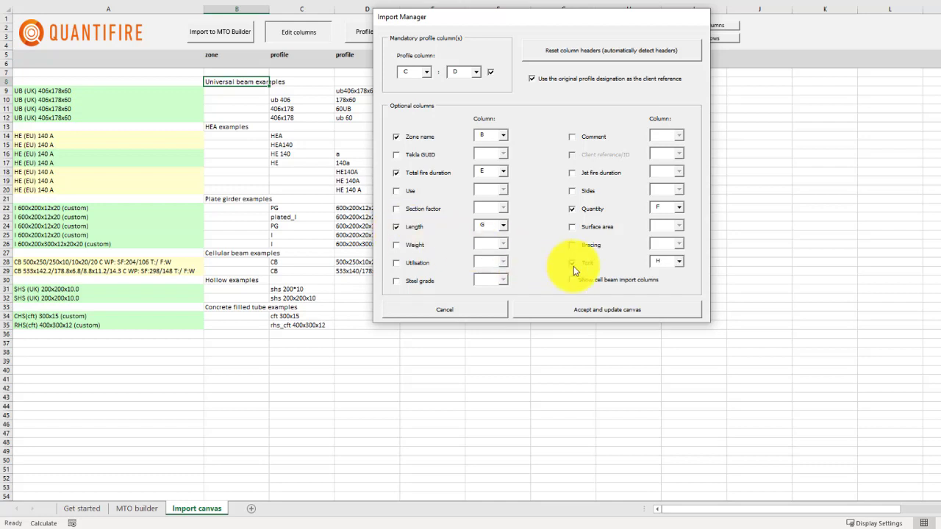
click(674, 313)
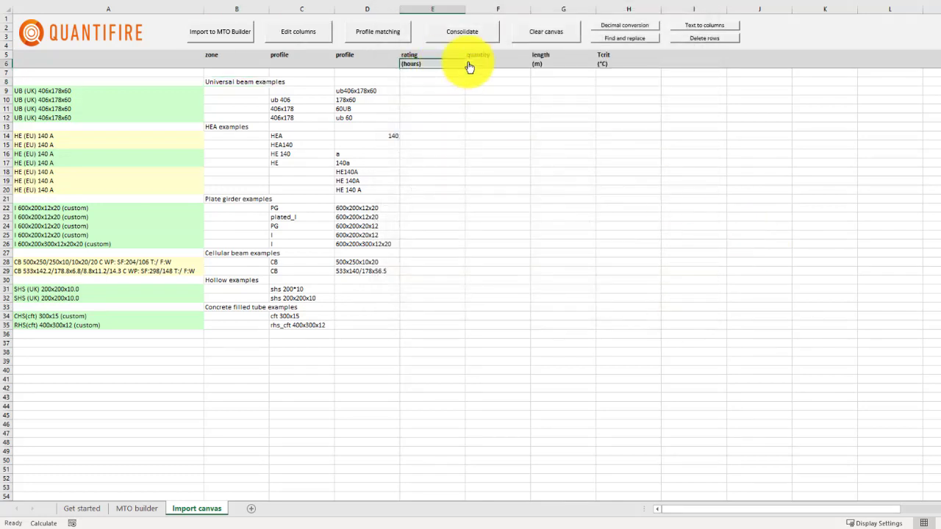
Enter a rating of 90 minutes for the HEA rows in E14:E20 and a quantity of 5 for the universal beams in F9:F12.
drag(446, 135, 441, 189)
text(90)
key(ctrl+Return)
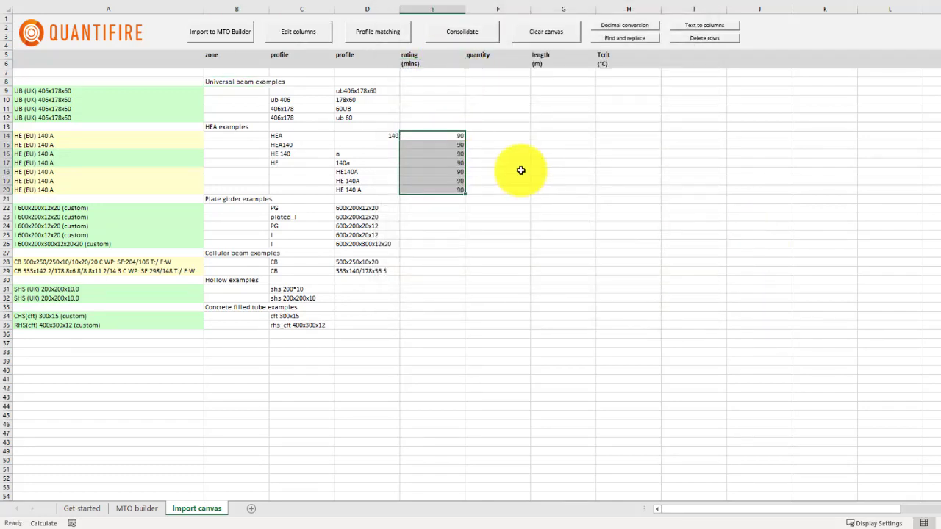
drag(495, 90, 495, 116)
text(5)
key(ctrl+Return)
Enter a length of 12 m for the plate girders in G22:G26 and a Tcrit of 550 °C for the universal beams in H9:H12.
drag(562, 208, 561, 239)
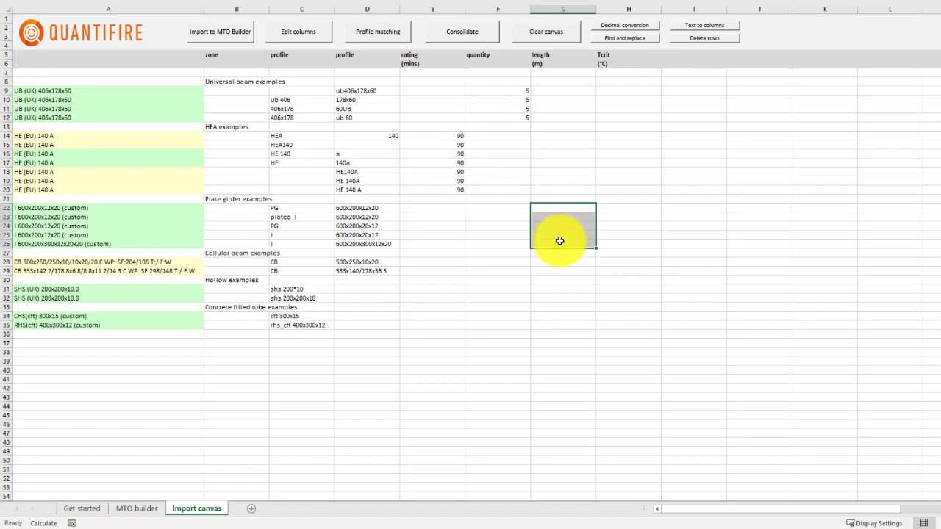
text(12)
key(ctrl+Return)
drag(625, 90, 625, 118)
text(550)
key(ctrl+Return)
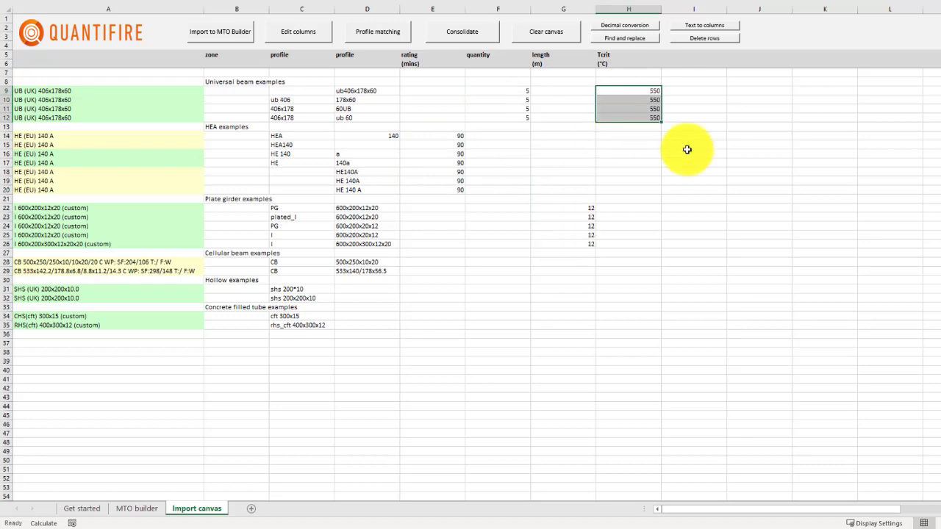
Import the updated canvas list into the MTO Builder using the canvas Tcrit values and individual lengths.
click(687, 152)
click(242, 32)
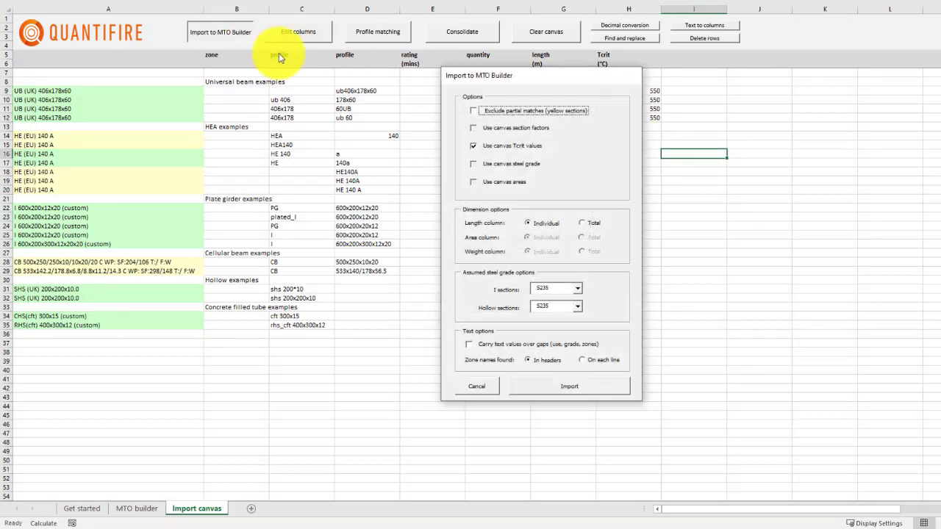
click(592, 386)
click(534, 350)
click(556, 278)
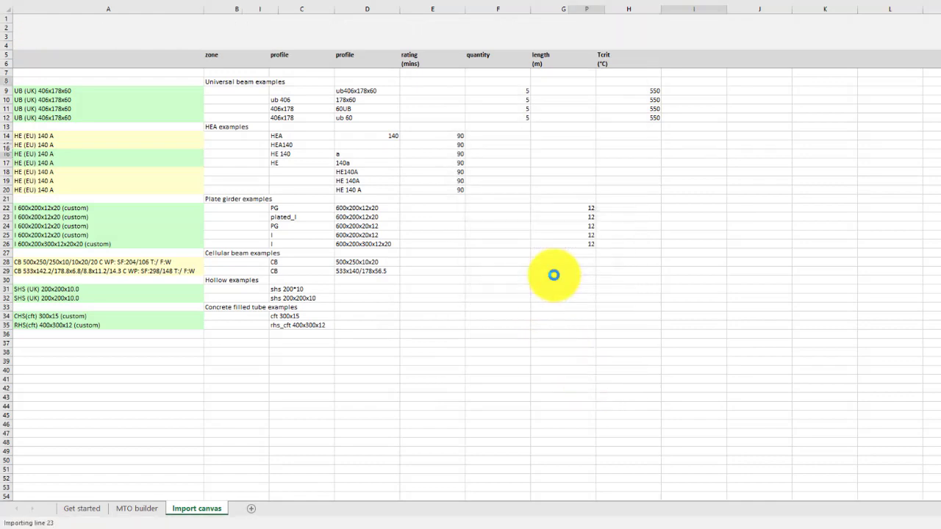